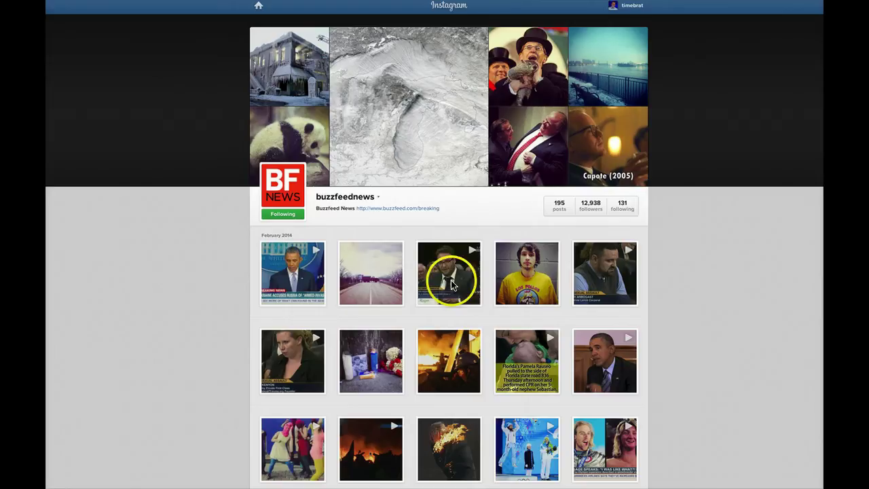
Step: Copy and select the iframe embed code of the buzzfeednews Marine sexual-assault testimony video
{"action": "left_click", "coordinate": [606, 274]}
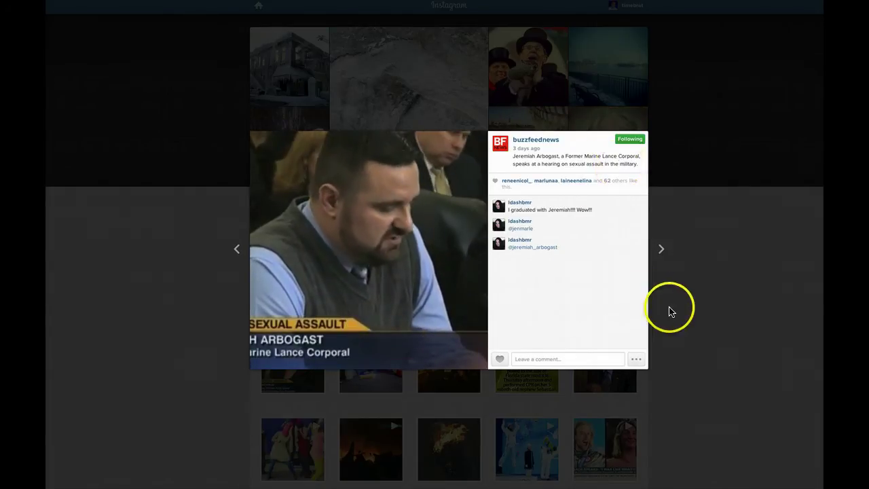
{"action": "left_click", "coordinate": [637, 362]}
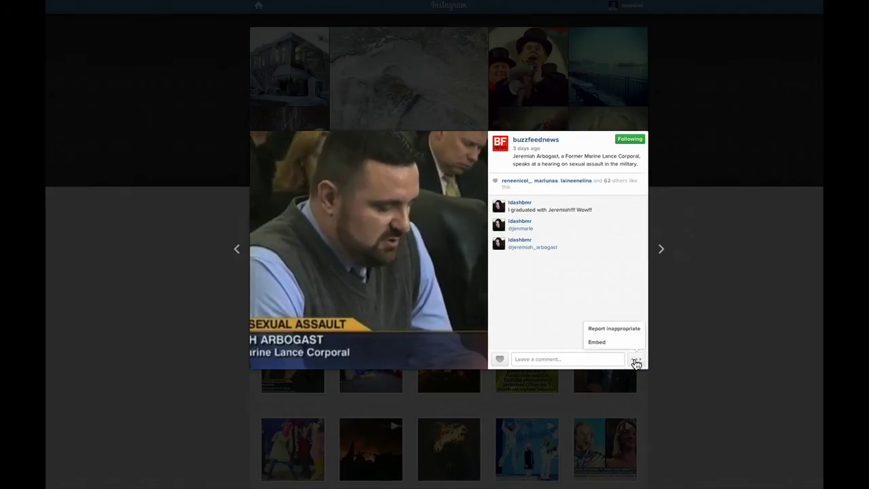
{"action": "left_click", "coordinate": [596, 343]}
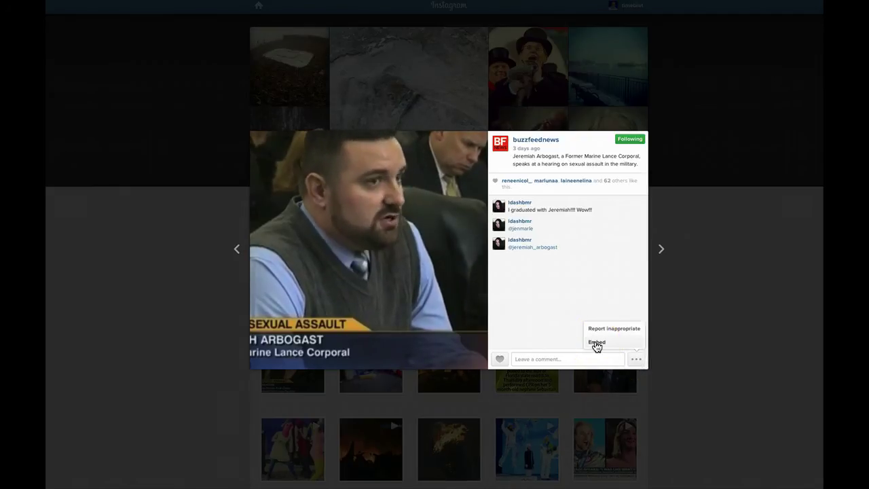
{"action": "left_click", "coordinate": [596, 344]}
{"action": "left_click", "coordinate": [397, 267]}
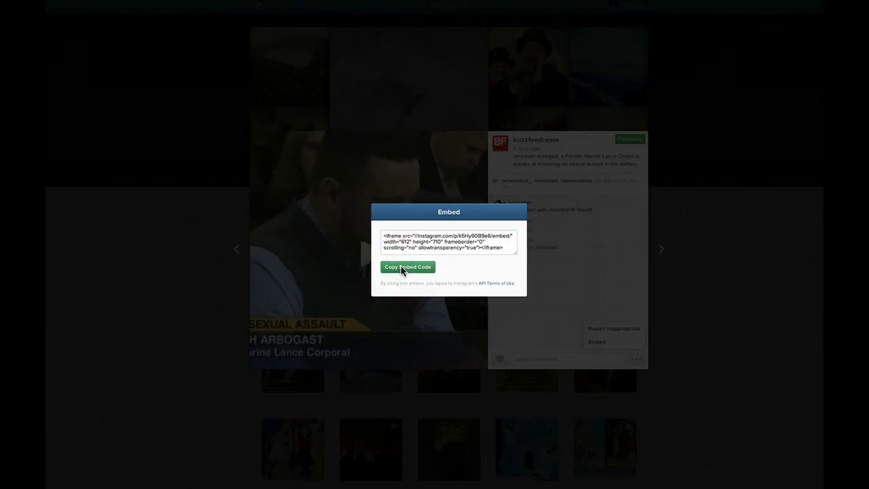
{"action": "left_click", "coordinate": [415, 239]}
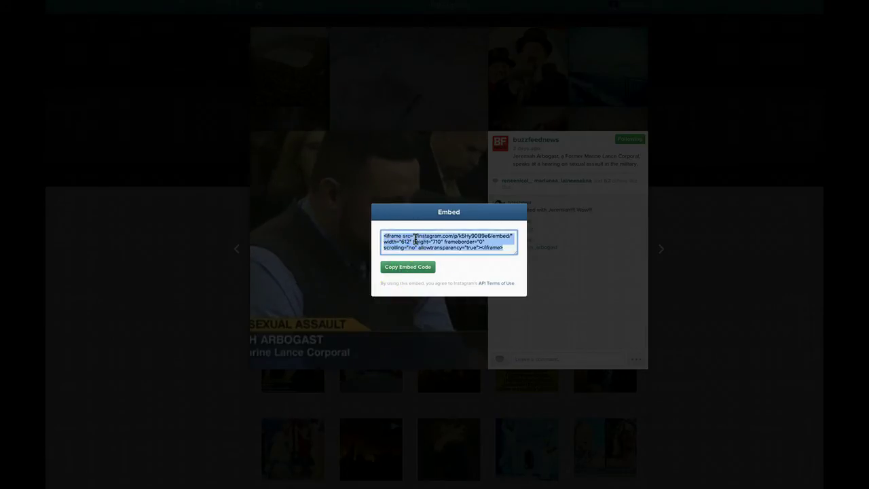
{"action": "left_click", "coordinate": [422, 238]}
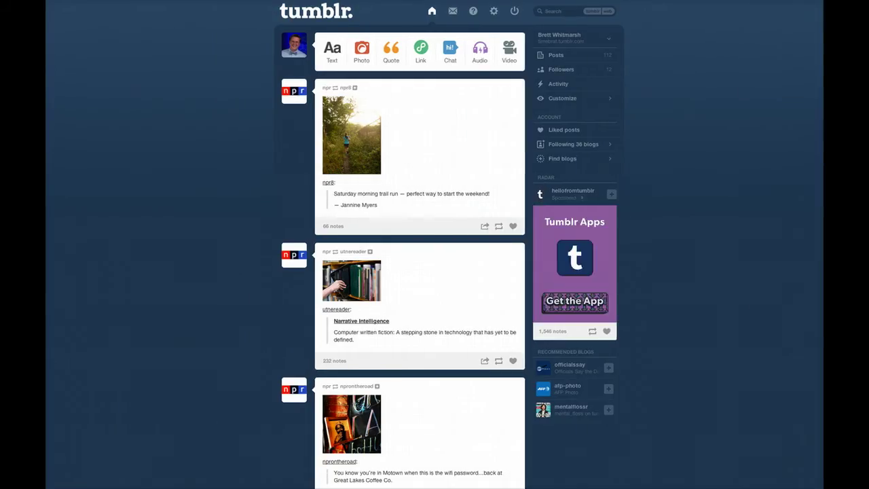
Step: Publish a Tumblr video post with the pasted Instagram embed code and return to the dashboard
{"action": "left_click", "coordinate": [510, 50]}
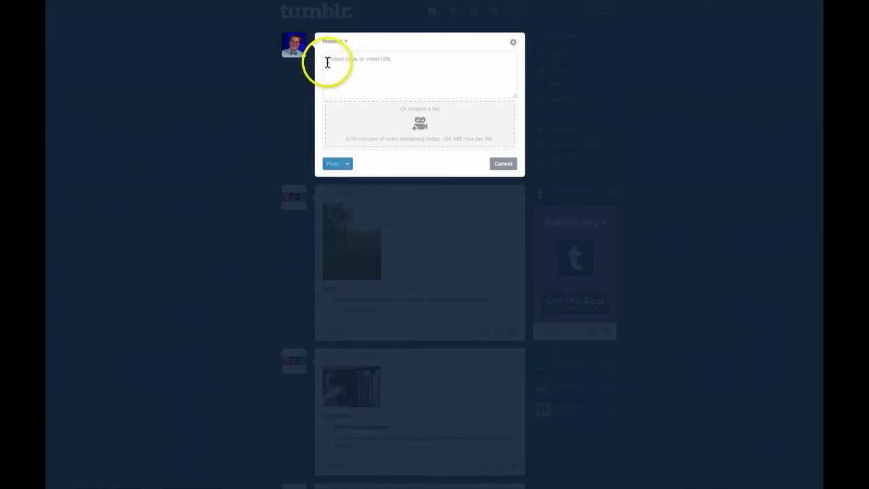
{"action": "left_click", "coordinate": [365, 65]}
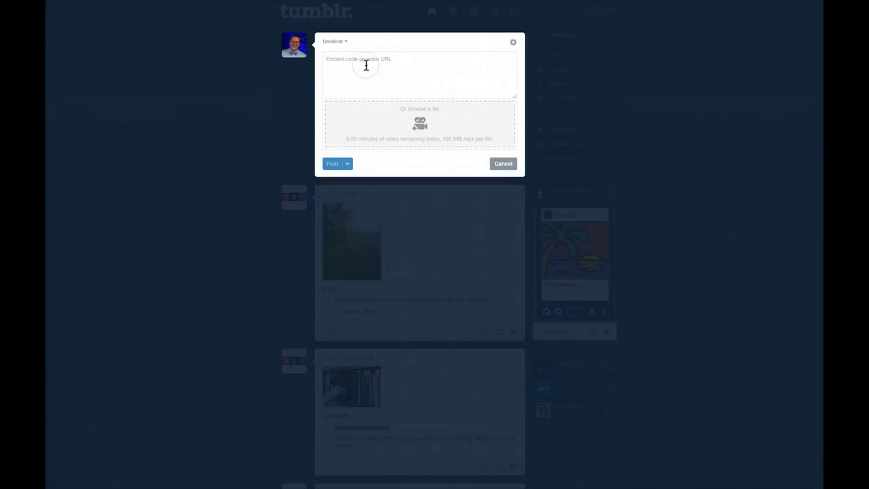
{"action": "type", "text": "<iframe src=\"//instagram.com/p/k5Hy90B9e6/embed/\" width=\"612\" height=\"710\" frameborder=\"0\" scrolling=\"no\" allowtransparency=\"true\"></iframe>"}
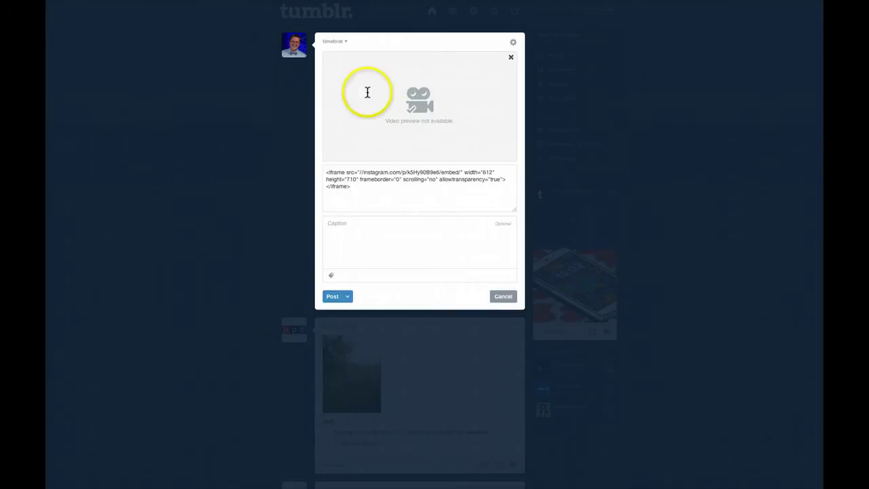
{"action": "left_click", "coordinate": [403, 240]}
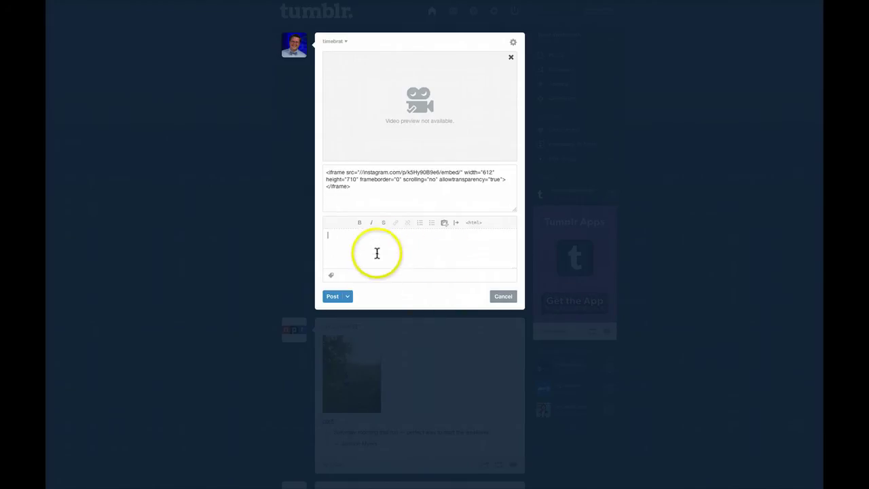
{"action": "left_click", "coordinate": [373, 278]}
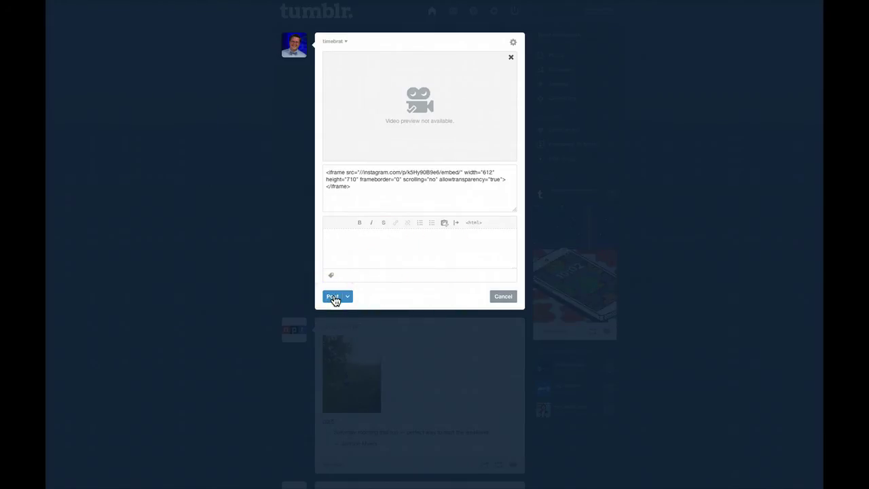
{"action": "left_click", "coordinate": [334, 298]}
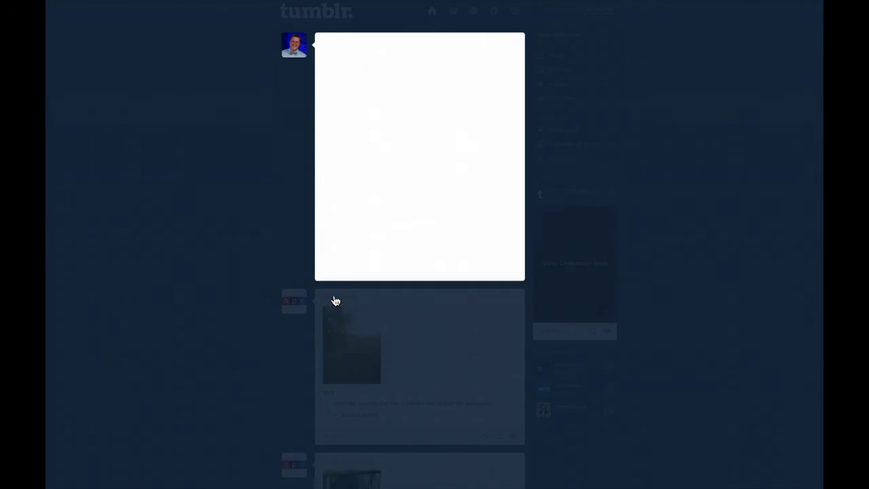
{"action": "left_click", "coordinate": [290, 193]}
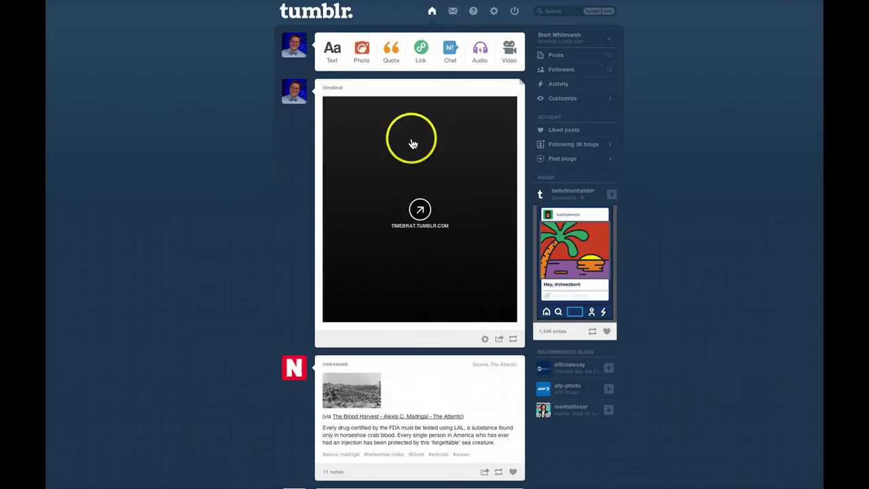
{"action": "left_click", "coordinate": [333, 88]}
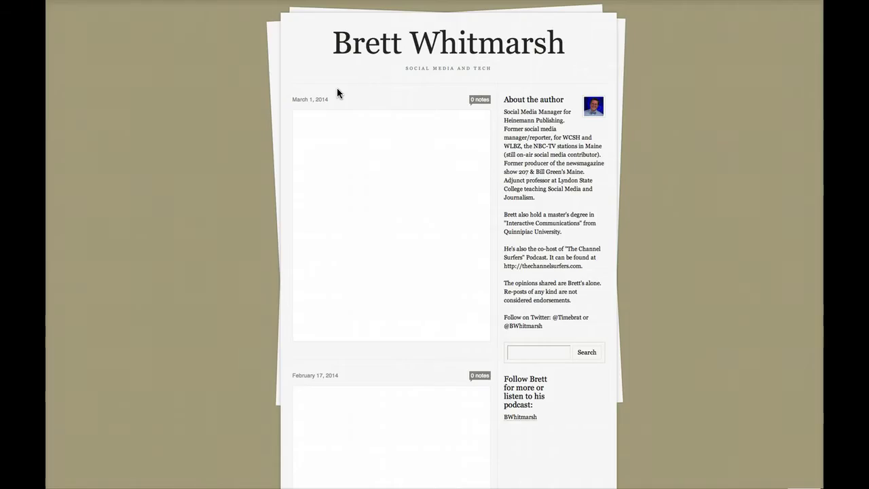
Step: Open the timebrat blog and play, then pause, the embedded buzzfeednews Instagram video
{"action": "left_click", "coordinate": [323, 89]}
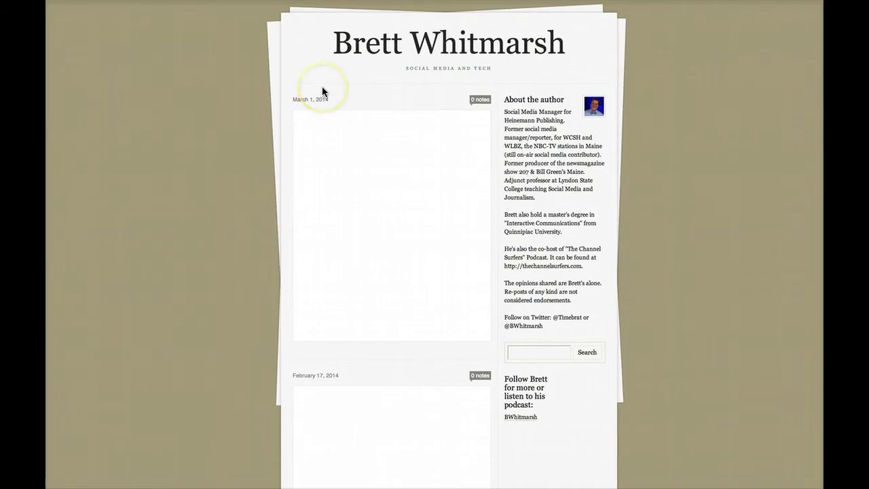
{"action": "left_click", "coordinate": [395, 231]}
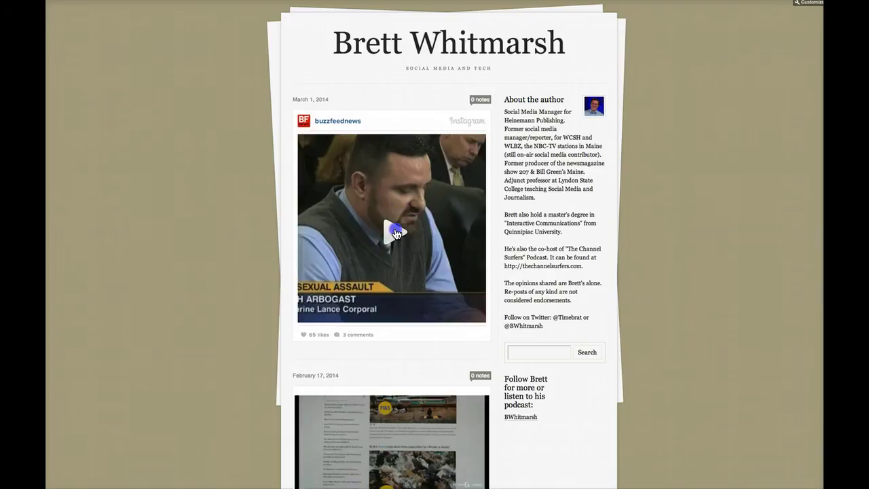
{"action": "left_click", "coordinate": [393, 231]}
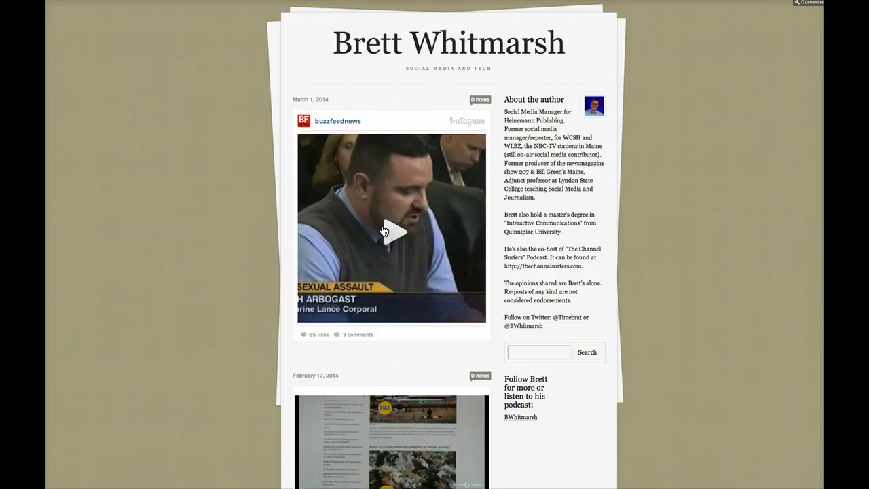
{"action": "left_click", "coordinate": [379, 108]}
{"action": "left_click", "coordinate": [406, 71]}
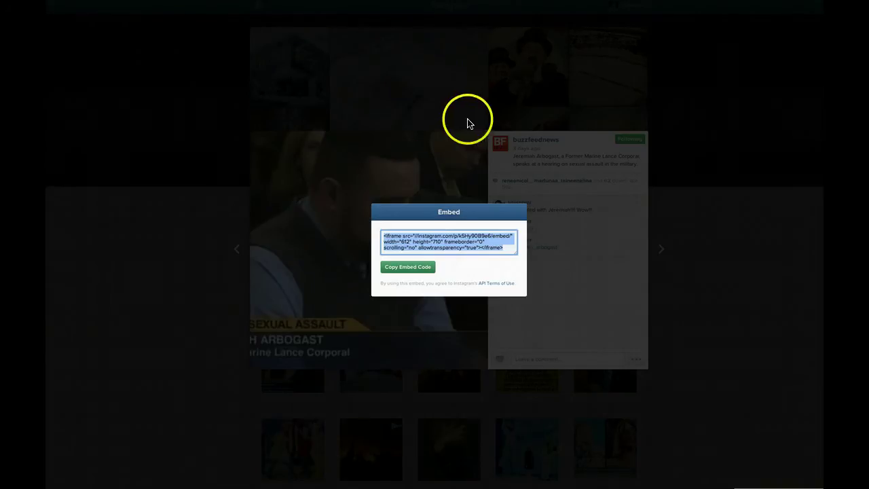
Step: Close the previous embed dialog and select the Sevastopol road checkpoint photo's embed code
{"action": "left_click", "coordinate": [223, 219]}
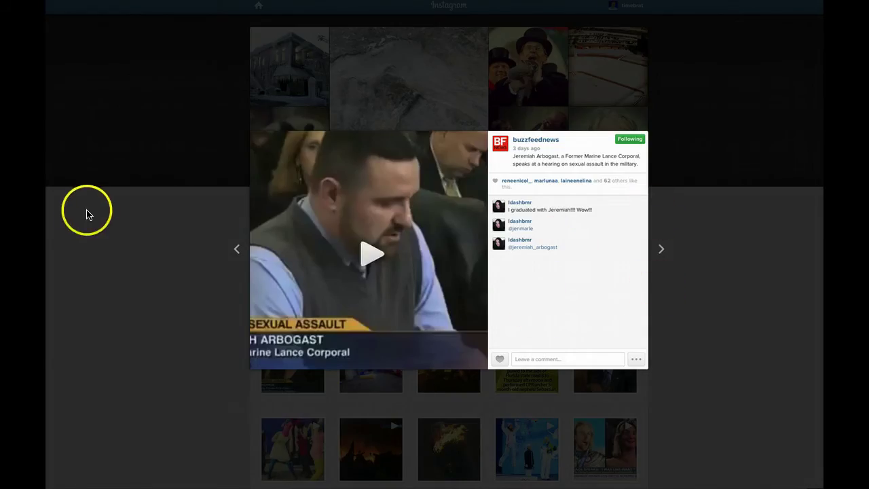
{"action": "left_click", "coordinate": [175, 250]}
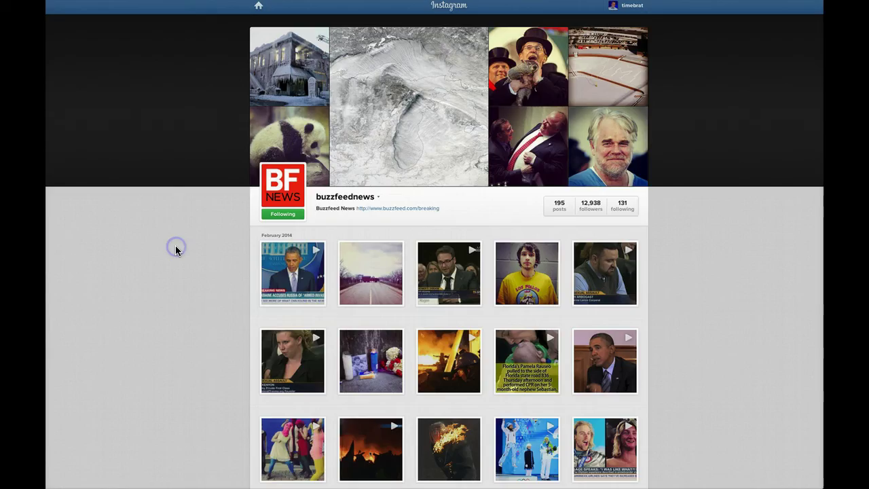
{"action": "left_click", "coordinate": [367, 279]}
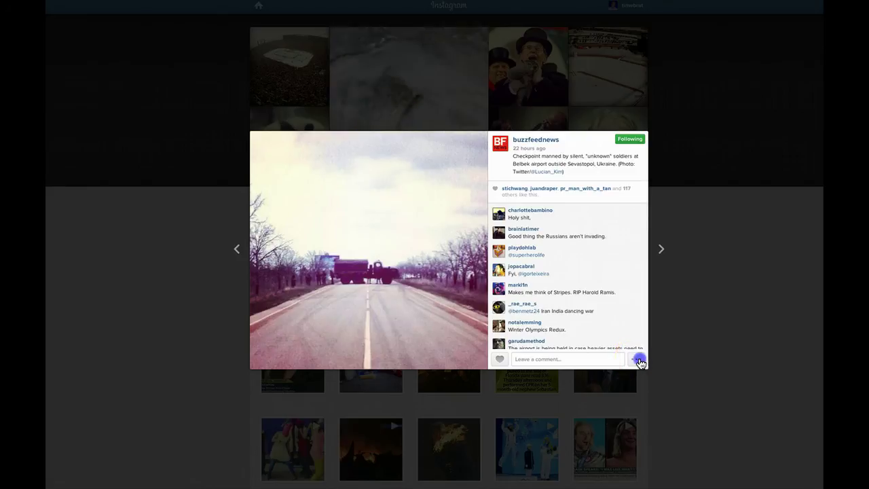
{"action": "left_click", "coordinate": [640, 362]}
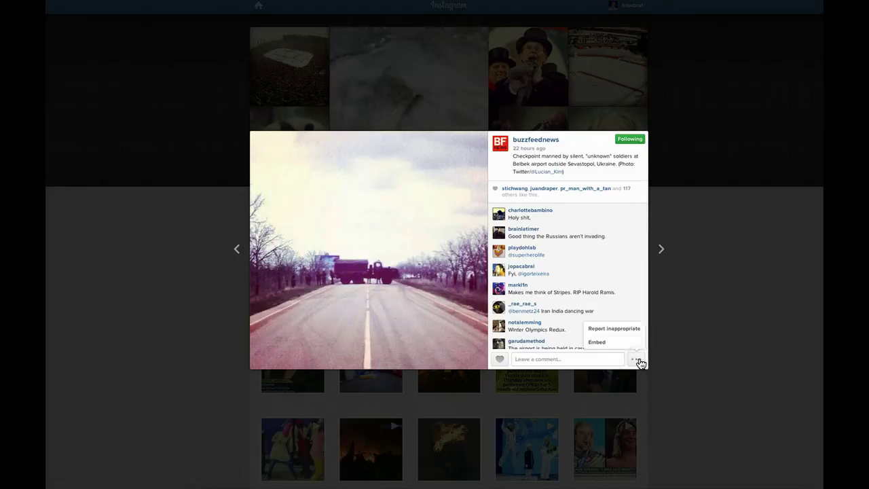
{"action": "left_click", "coordinate": [598, 343]}
{"action": "left_click", "coordinate": [423, 239]}
{"action": "key", "text": "ctrl+c"}
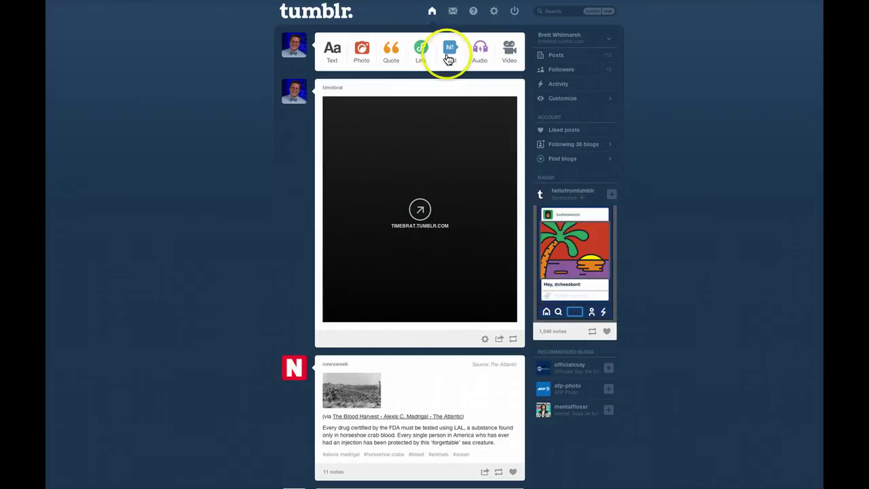
Step: Discard a started photo post and publish a video post with the checkpoint photo's embed code
{"action": "left_click", "coordinate": [361, 53]}
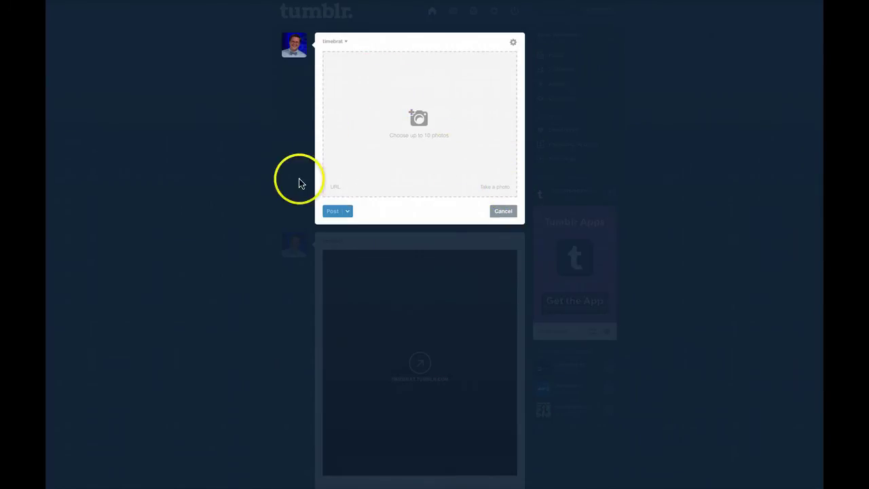
{"action": "left_click", "coordinate": [513, 43]}
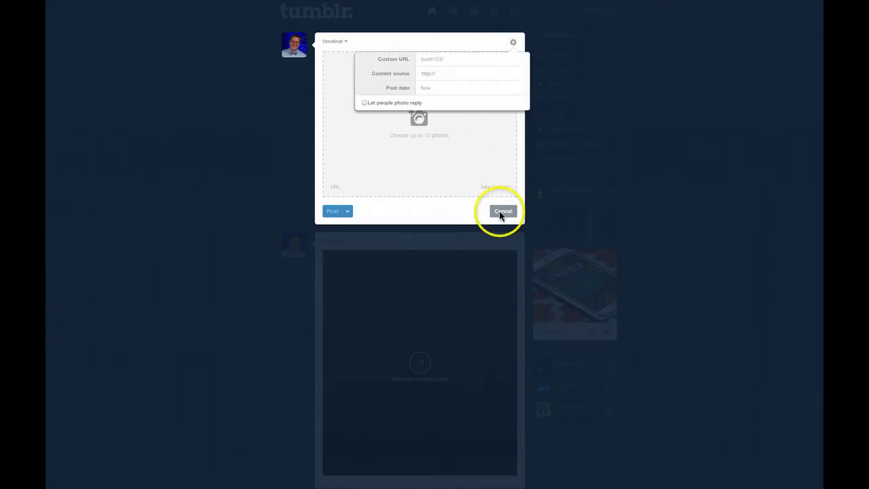
{"action": "left_click", "coordinate": [501, 212]}
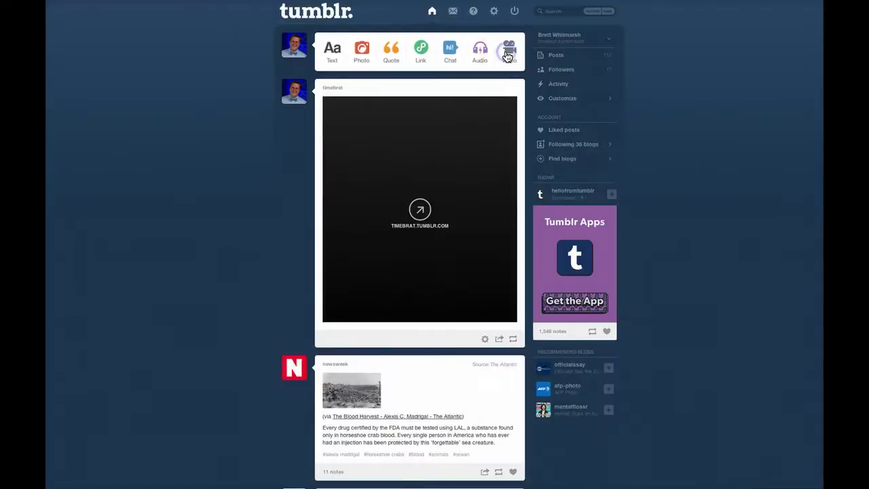
{"action": "left_click", "coordinate": [507, 54]}
{"action": "left_click", "coordinate": [379, 74]}
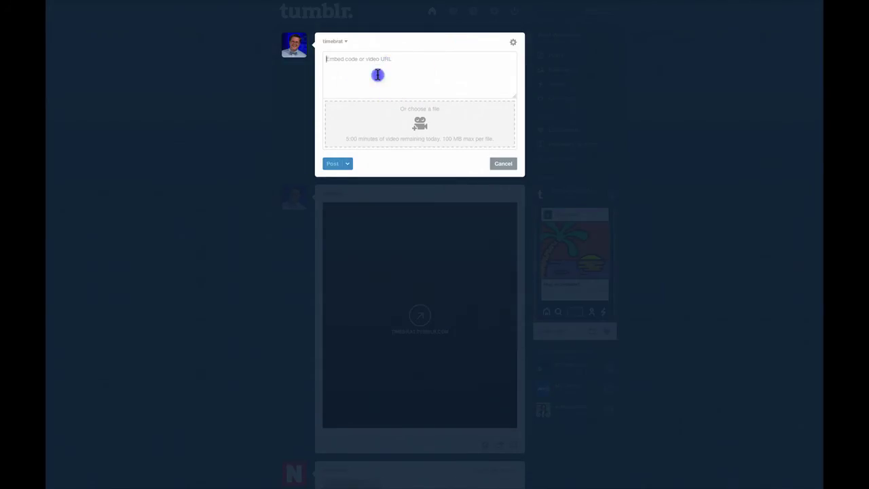
{"action": "key", "text": "ctrl+v"}
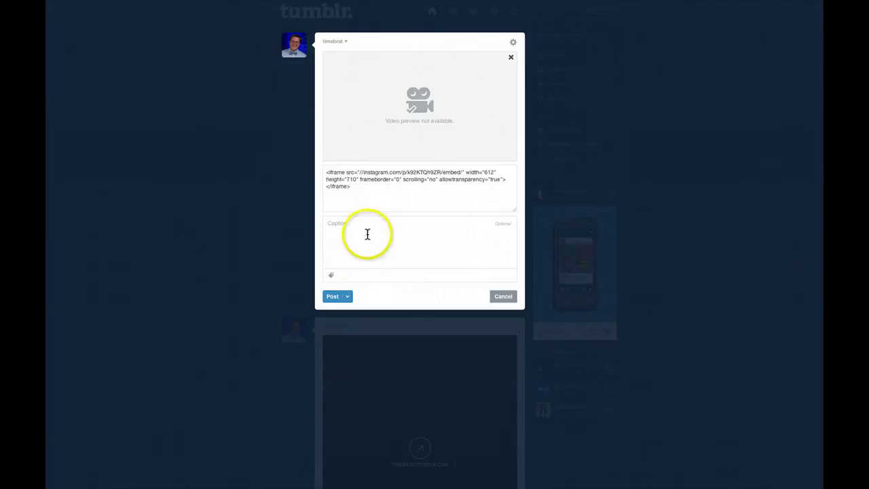
{"action": "left_click", "coordinate": [333, 297]}
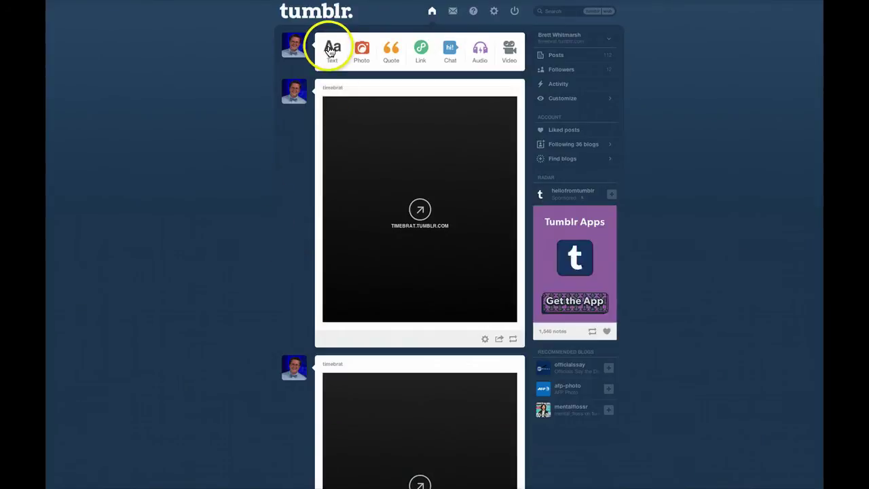
Step: Paste the truck photo's Instagram iframe into a new text post's HTML source
{"action": "left_click", "coordinate": [330, 49]}
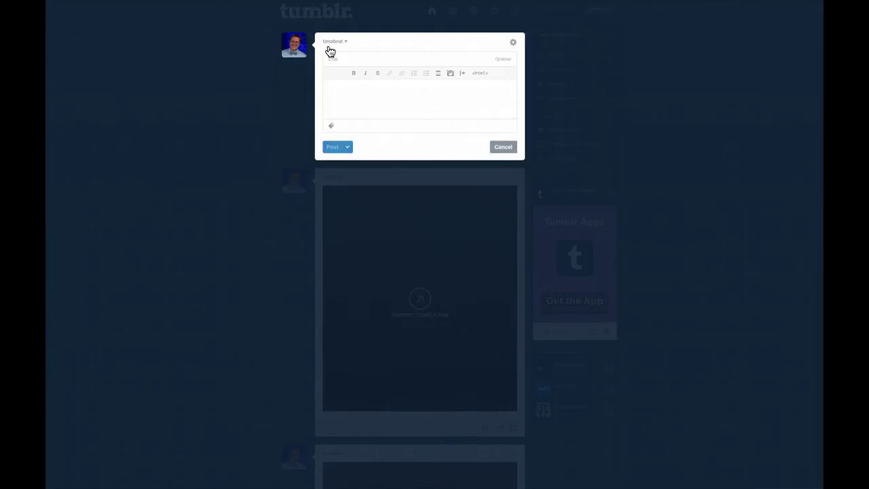
{"action": "left_click", "coordinate": [330, 59]}
{"action": "left_click", "coordinate": [480, 74]}
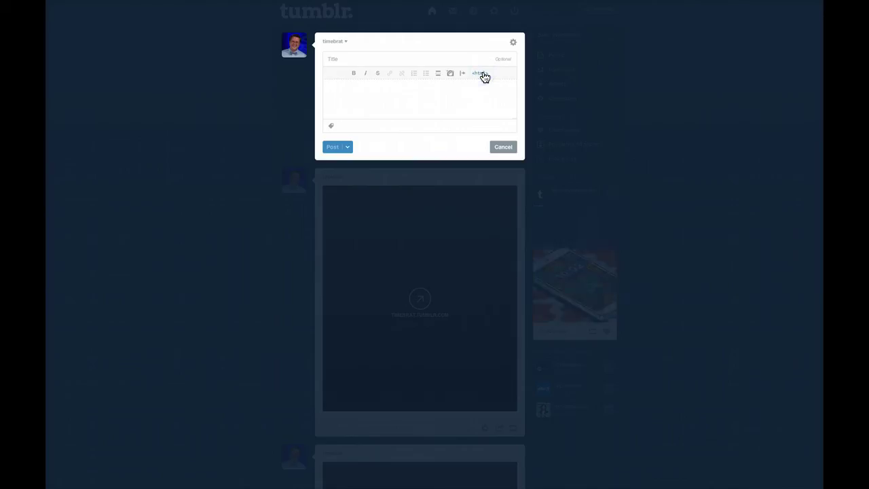
{"action": "left_click", "coordinate": [396, 94]}
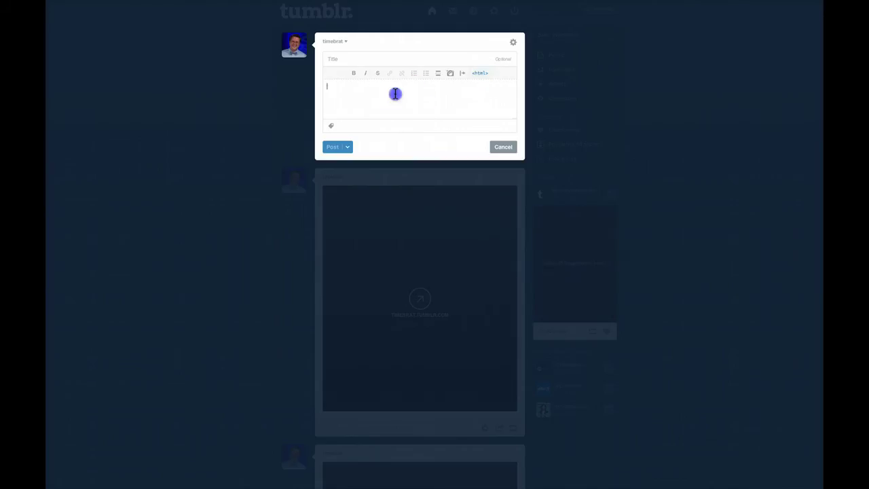
{"action": "type", "text": "<iframe src=\"//instagram.com/p/k9ZKTQH9ZR/embed/\" width=\"612\" height=\"710\" frameborder=\"0\" scrolling=\"no\" allowtransparency=\"true\"></iframe>"}
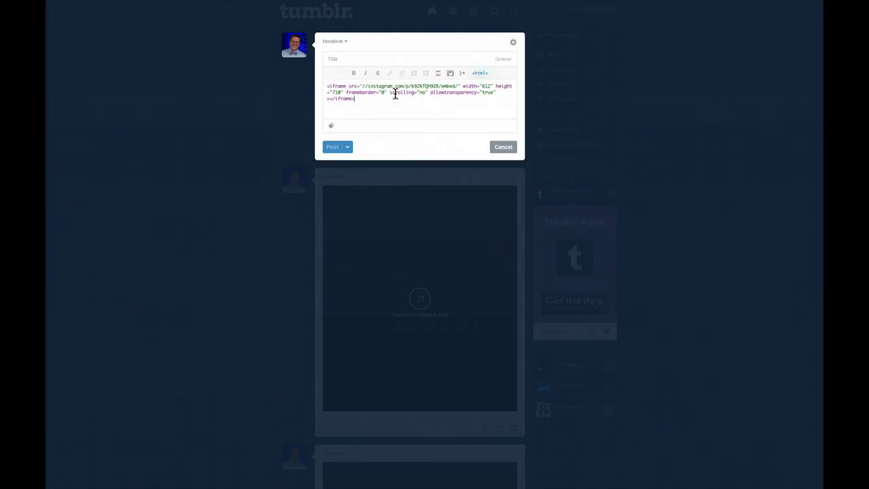
{"action": "left_click", "coordinate": [391, 93]}
{"action": "left_click", "coordinate": [398, 136]}
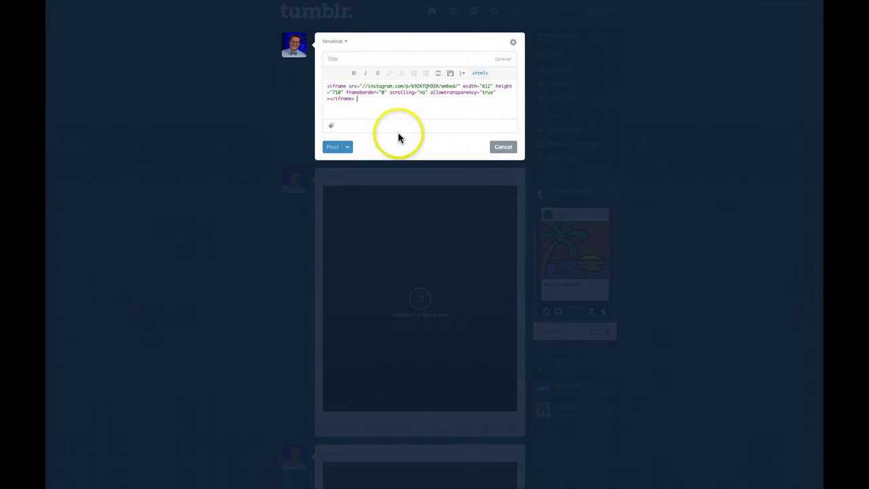
Step: Preview the rendered Instagram embed, publish the text post and open the blog
{"action": "left_click", "coordinate": [480, 73]}
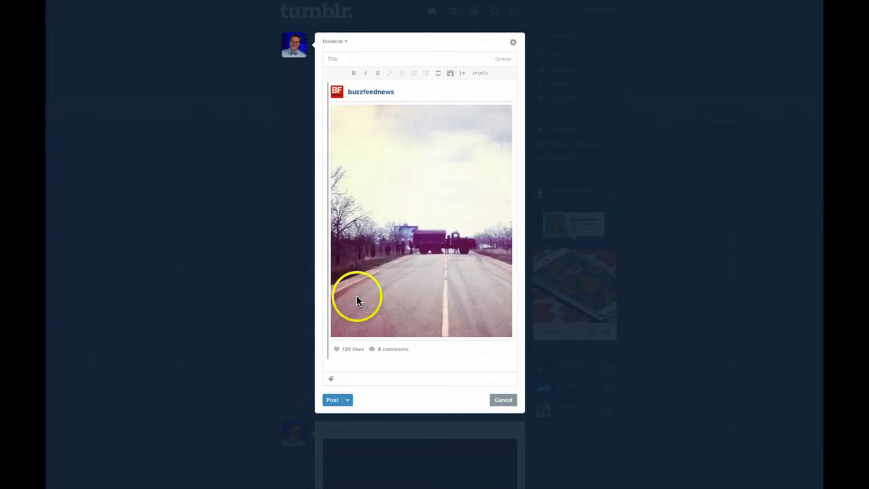
{"action": "left_click", "coordinate": [339, 401]}
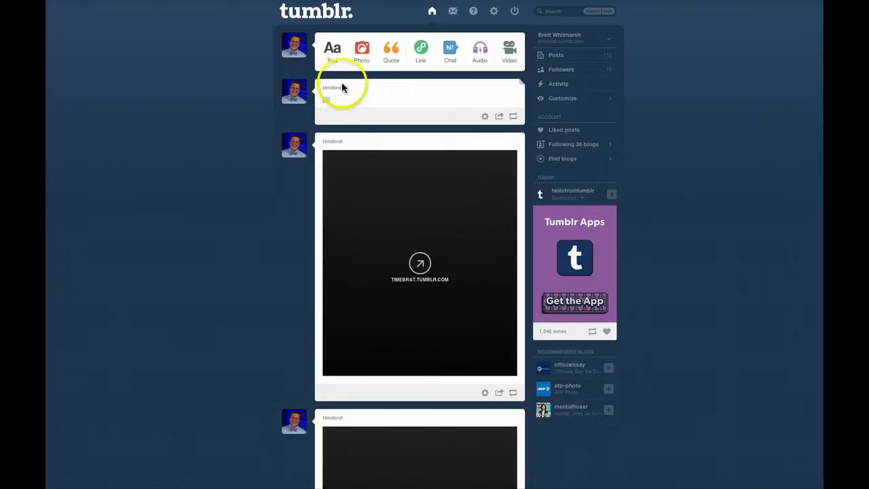
{"action": "left_click", "coordinate": [339, 90]}
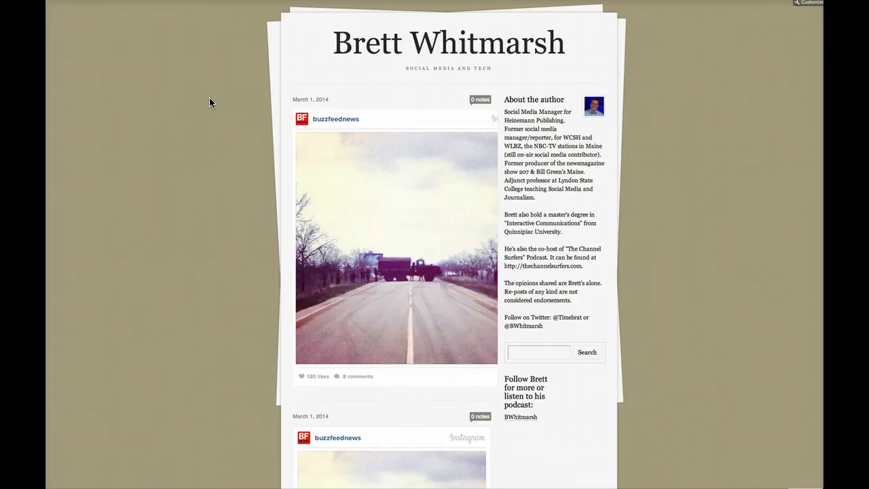
{"action": "scroll", "coordinate": [209, 98], "scroll_direction": "down", "scroll_amount": 4}
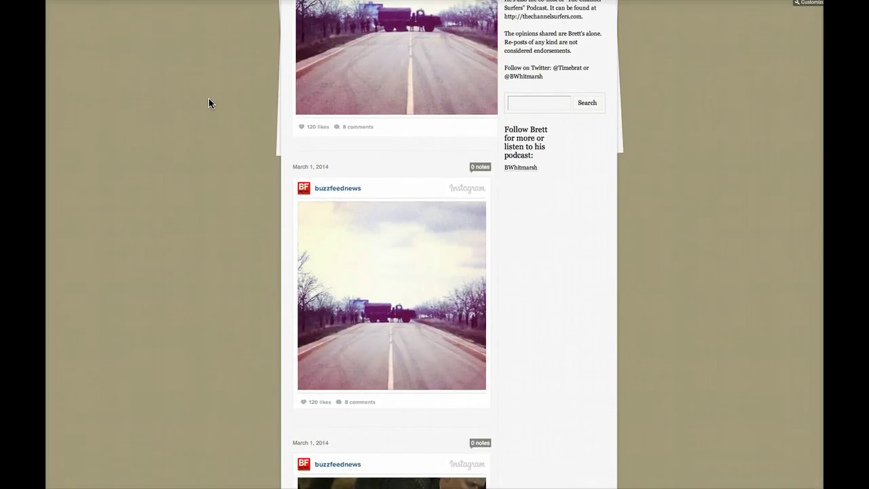
{"action": "scroll", "coordinate": [208, 103], "scroll_direction": "up", "scroll_amount": 4}
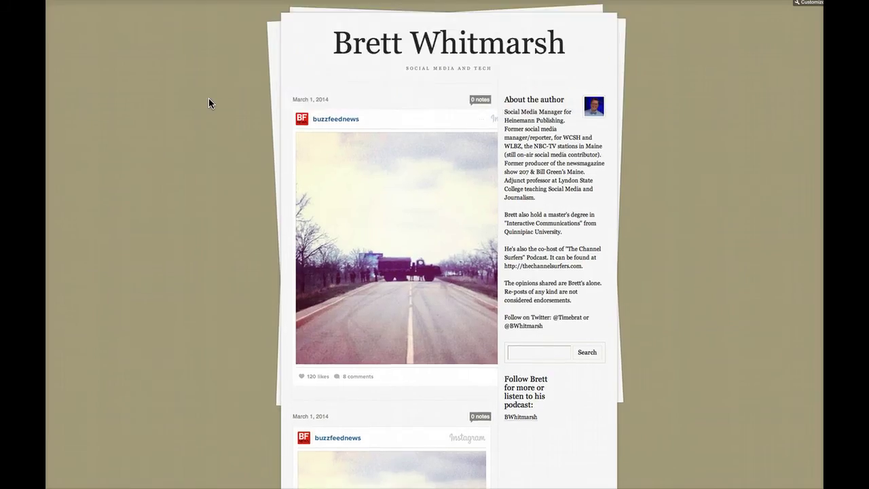
{"action": "scroll", "coordinate": [209, 103], "scroll_direction": "down", "scroll_amount": 3}
{"action": "scroll", "coordinate": [209, 103], "scroll_direction": "down", "scroll_amount": 2}
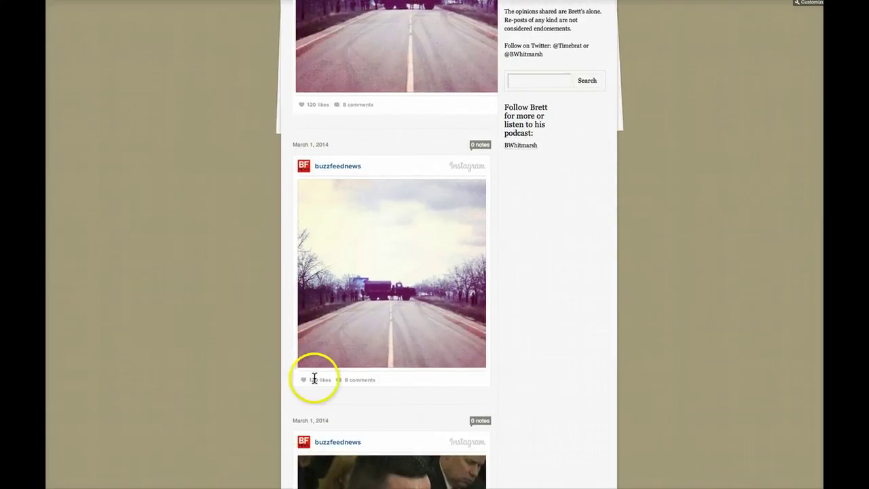
{"action": "scroll", "coordinate": [364, 379], "scroll_direction": "up", "scroll_amount": 3}
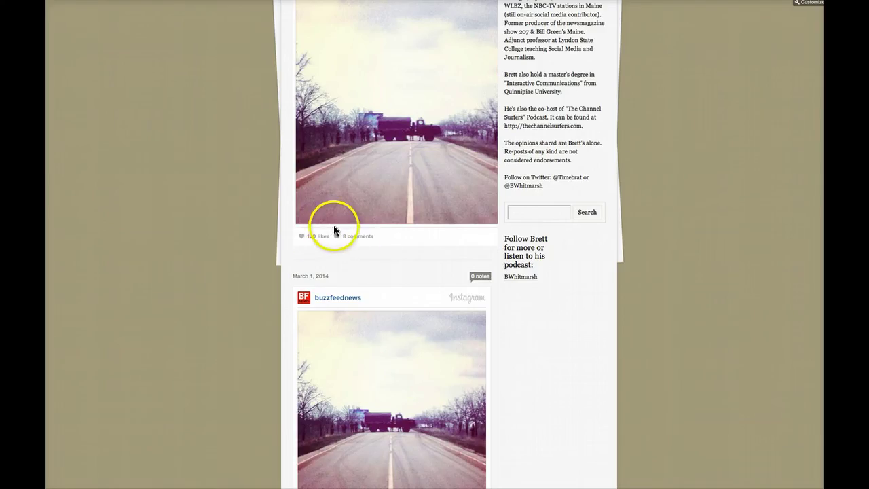
{"action": "scroll", "coordinate": [333, 225], "scroll_direction": "up", "scroll_amount": 2}
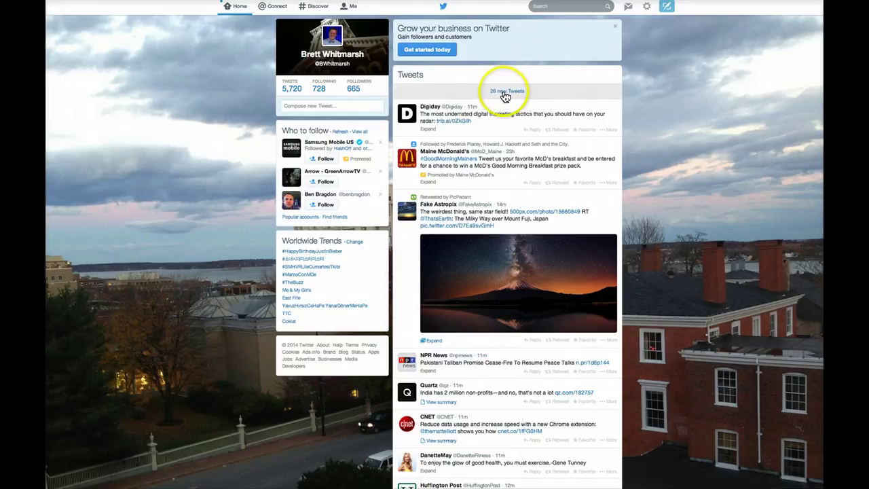
Step: Load the 26 new tweets and bring up the embed code for The Daily Dot's dog-translator tweet
{"action": "left_click", "coordinate": [502, 92]}
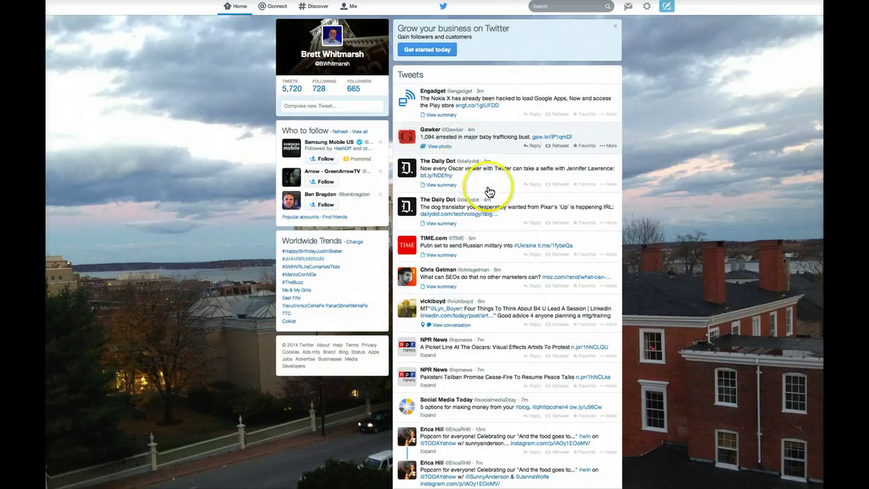
{"action": "left_click", "coordinate": [613, 226]}
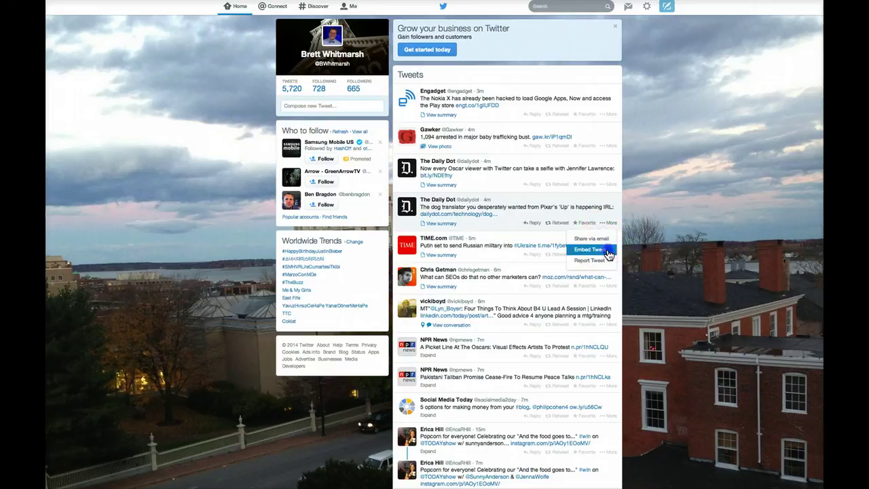
{"action": "left_click", "coordinate": [591, 249]}
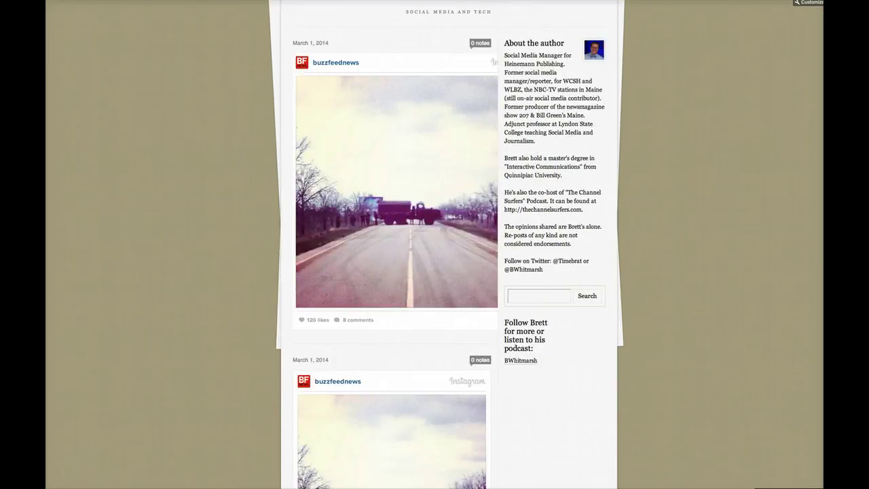
Step: Publish an HTML text post titled 'Test embad' with the tweet's embed code, then open the blog
{"action": "scroll", "coordinate": [448, 244], "scroll_direction": "up", "scroll_amount": 2}
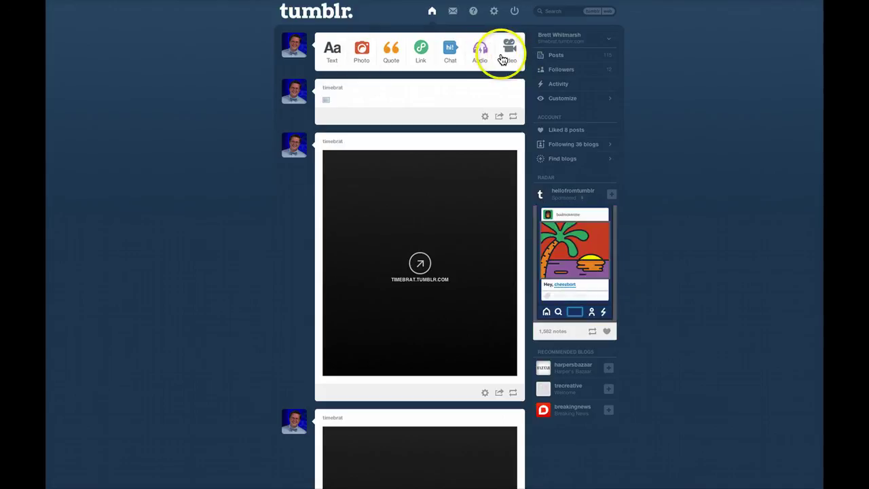
{"action": "left_click", "coordinate": [332, 52]}
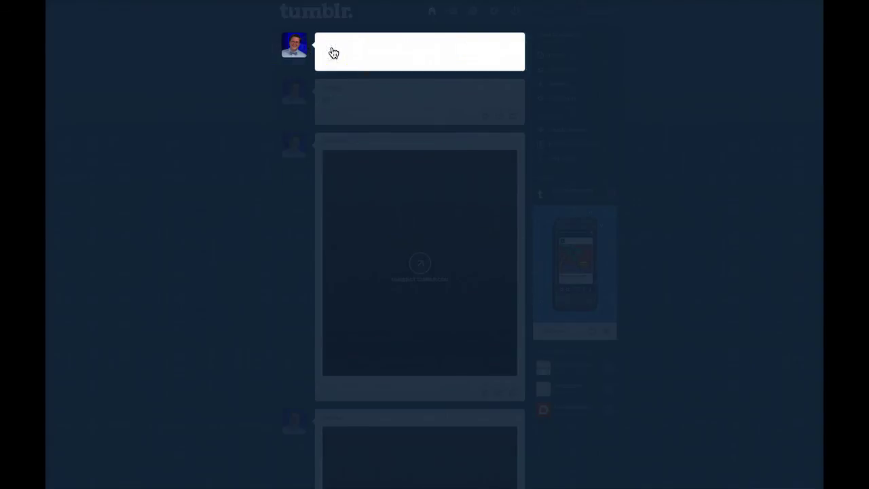
{"action": "left_click", "coordinate": [479, 73]}
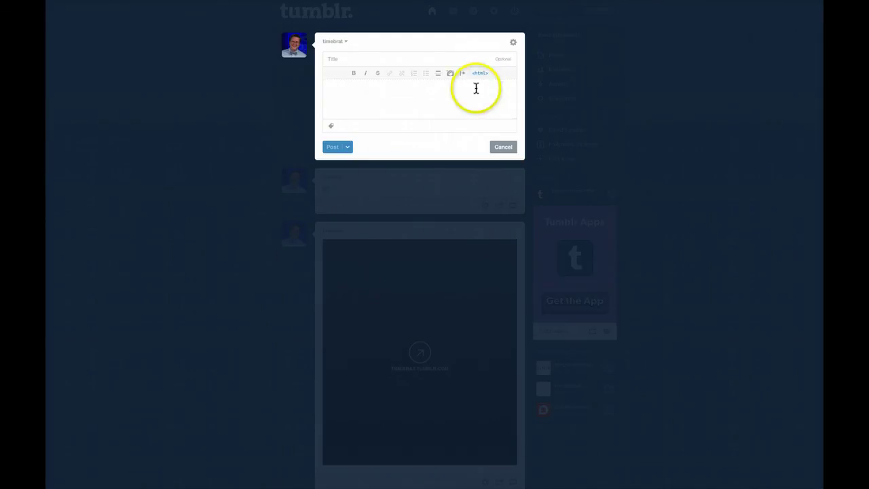
{"action": "key", "text": "super+v"}
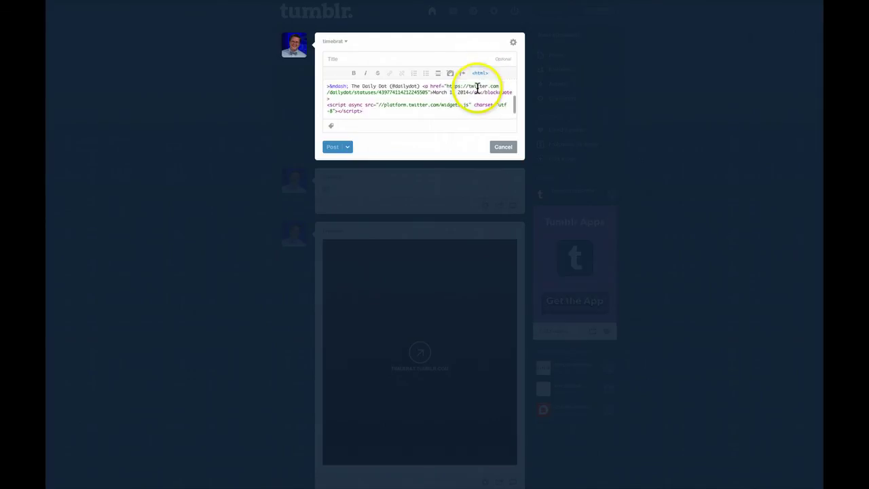
{"action": "left_click", "coordinate": [373, 59]}
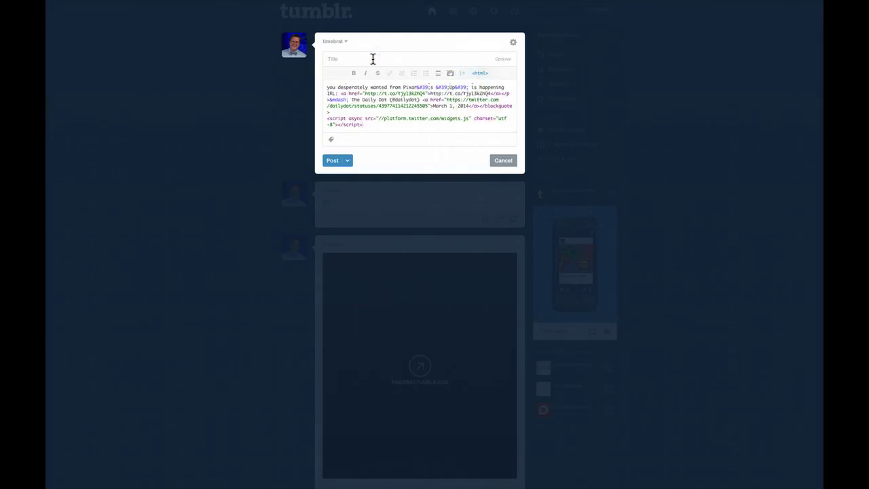
{"action": "type", "text": "Test embad"}
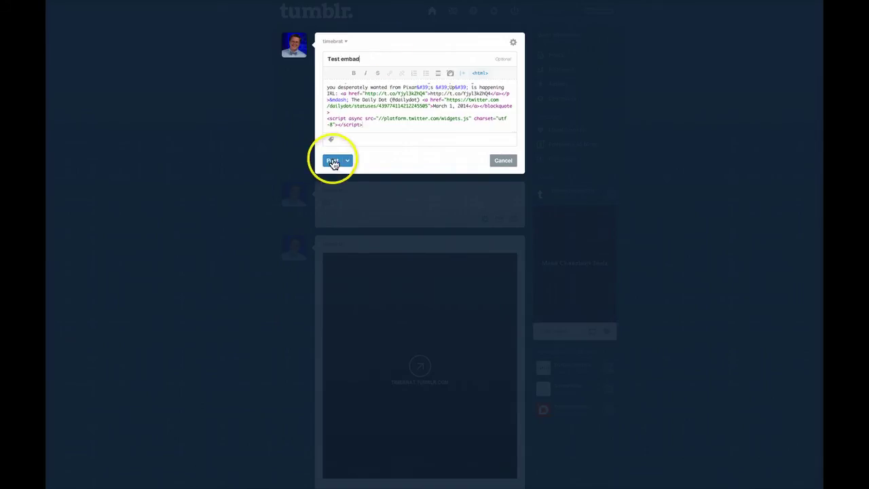
{"action": "left_click", "coordinate": [332, 161]}
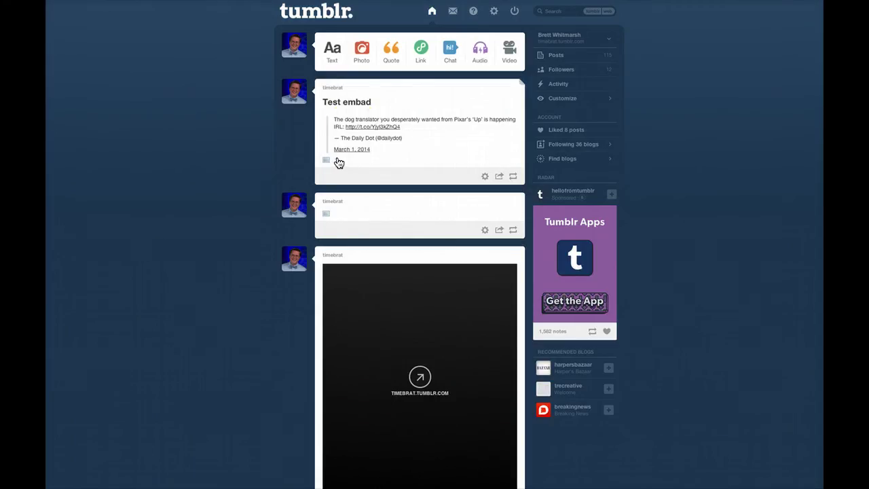
{"action": "left_click", "coordinate": [333, 93]}
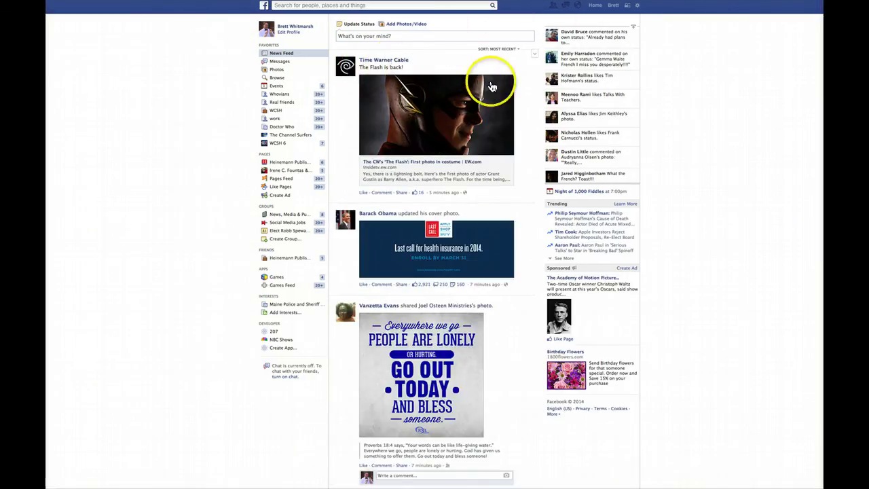
Step: Bring up and select the Embed Post code for Time Warner Cable's 'The Flash is back!' post
{"action": "left_click", "coordinate": [535, 54]}
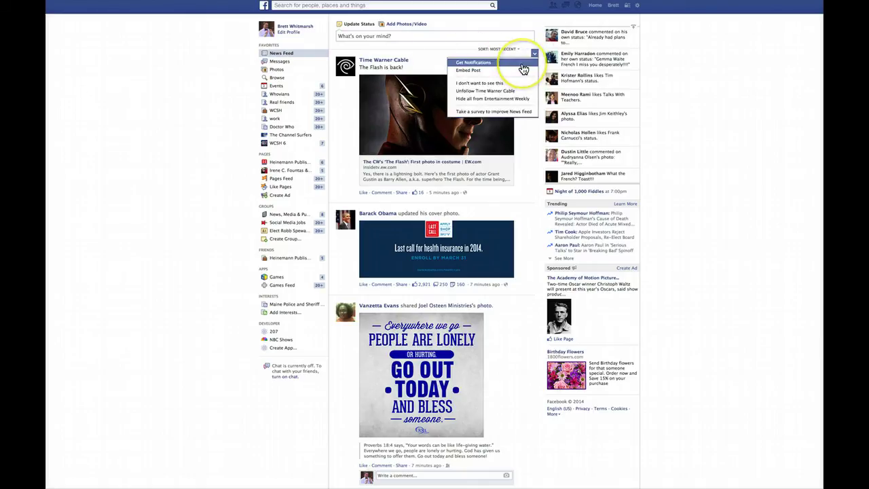
{"action": "left_click", "coordinate": [486, 73]}
{"action": "left_click", "coordinate": [450, 104]}
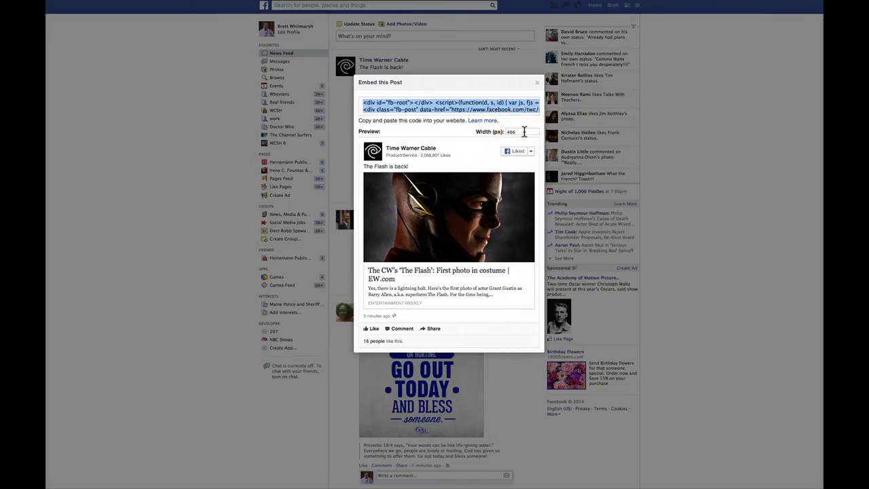
{"action": "left_click", "coordinate": [450, 102]}
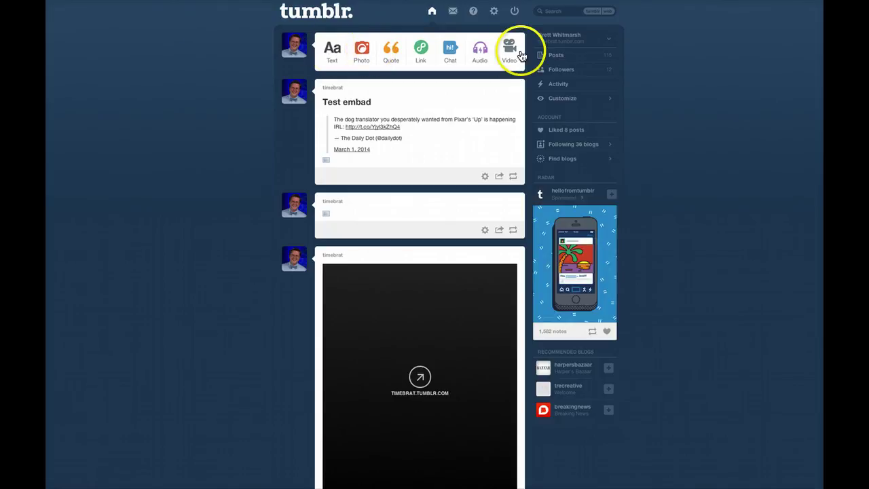
Step: Paste the Facebook embed code into a new text post's HTML body
{"action": "left_click", "coordinate": [340, 52]}
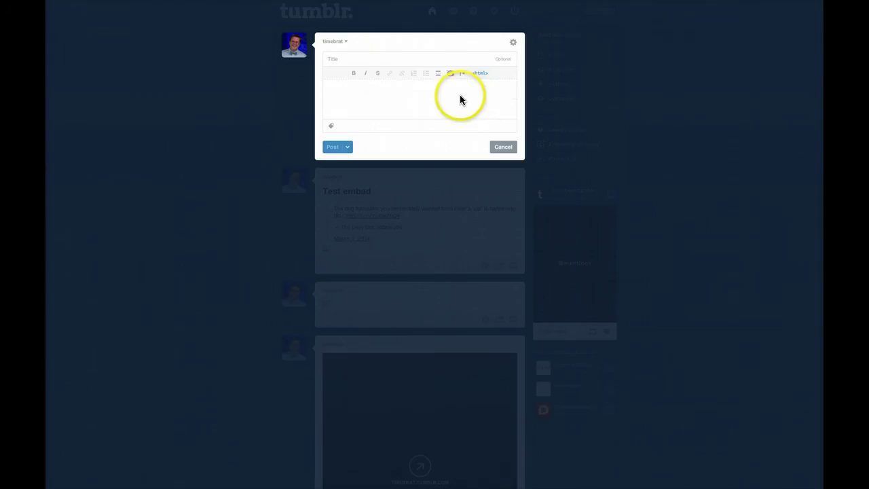
{"action": "left_click", "coordinate": [456, 100]}
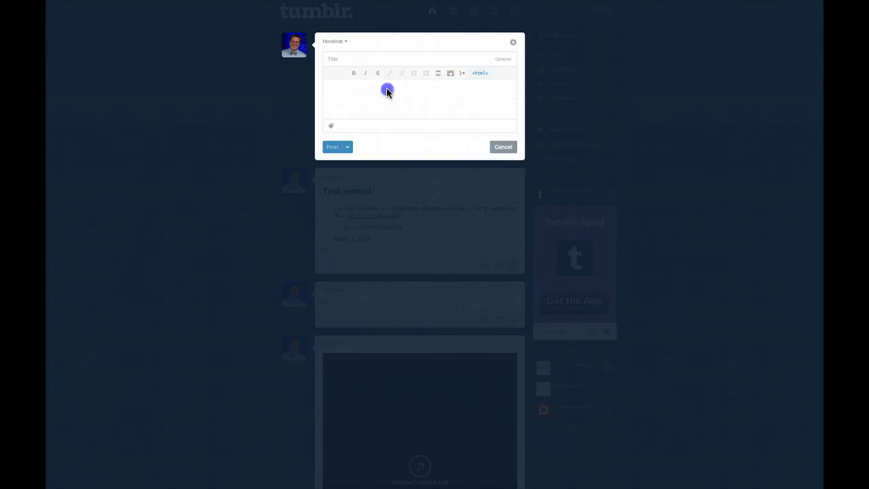
{"action": "left_click", "coordinate": [479, 74]}
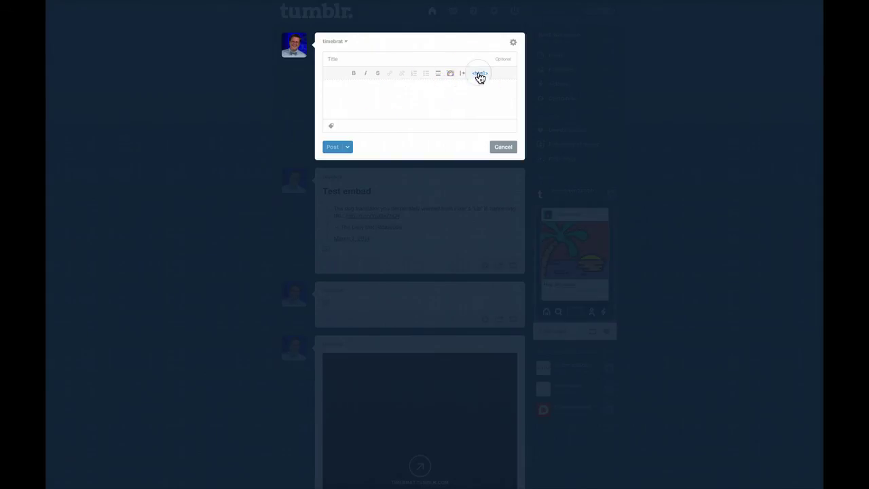
{"action": "left_click", "coordinate": [396, 91]}
{"action": "key", "text": "ctrl+v"}
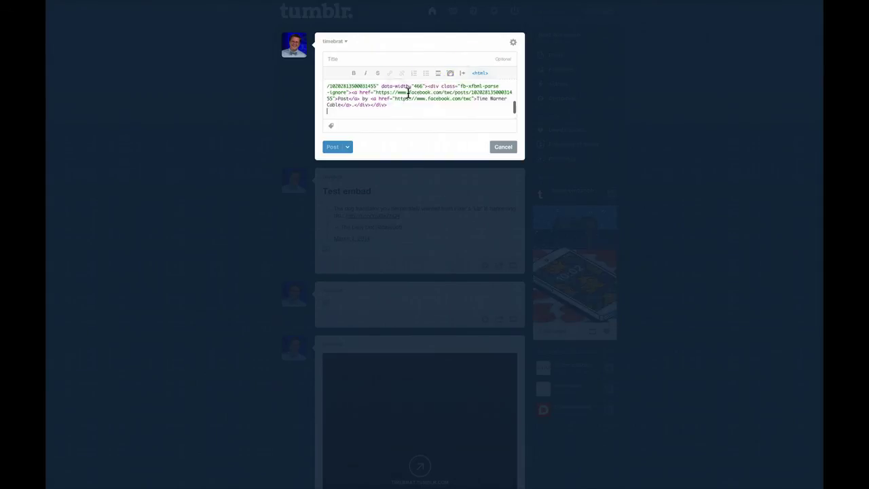
Step: Title the post 'The Flash', publish it and open the blog
{"action": "left_click", "coordinate": [349, 58]}
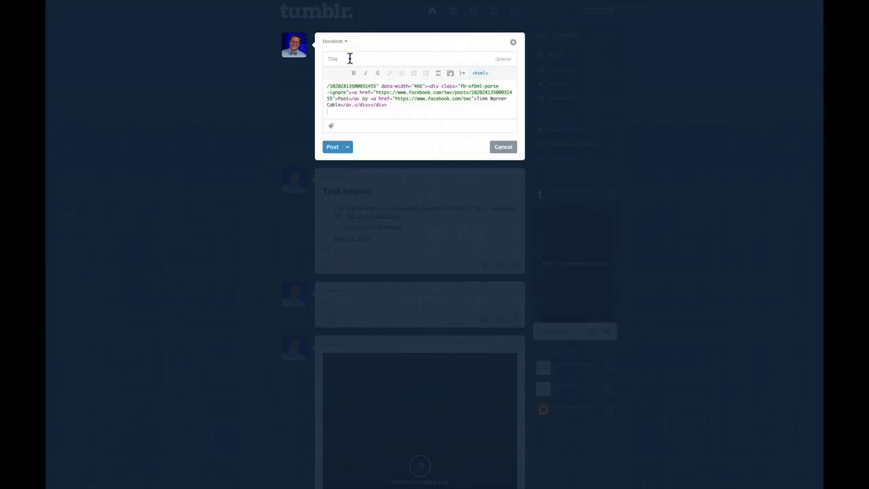
{"action": "type", "text": "The F"}
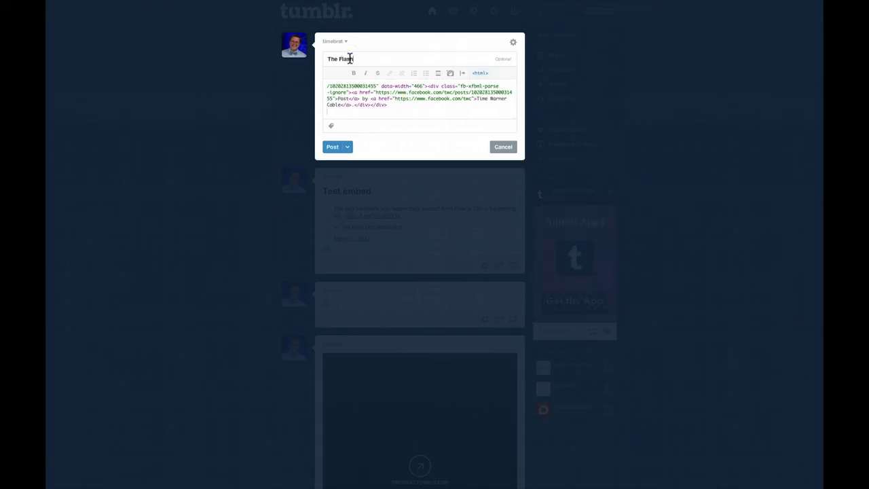
{"action": "type", "text": "lash"}
{"action": "left_click", "coordinate": [349, 123]}
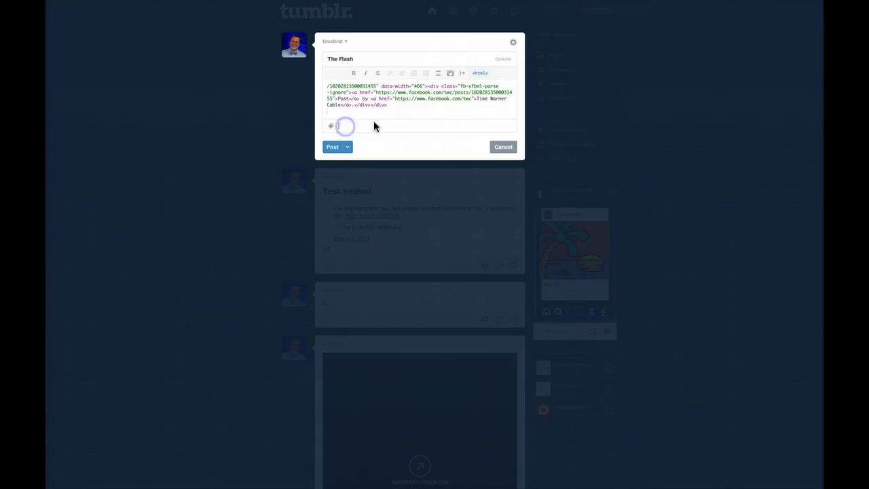
{"action": "left_click", "coordinate": [356, 130]}
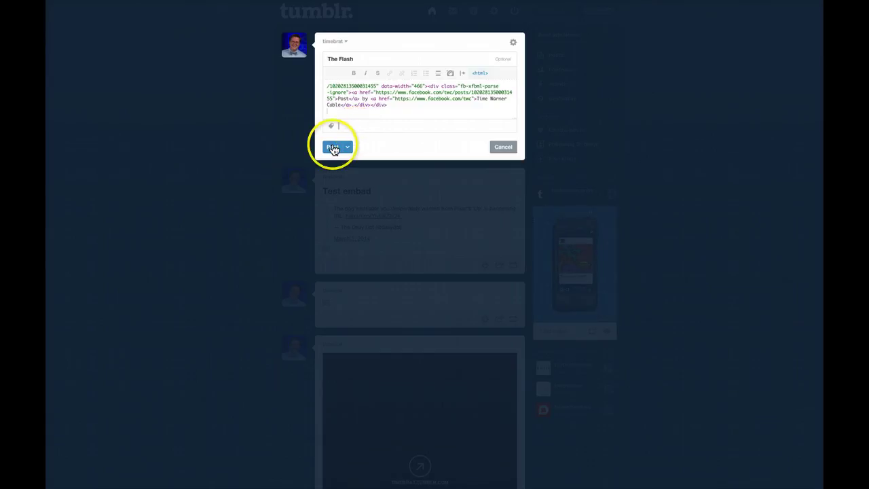
{"action": "left_click", "coordinate": [334, 147]}
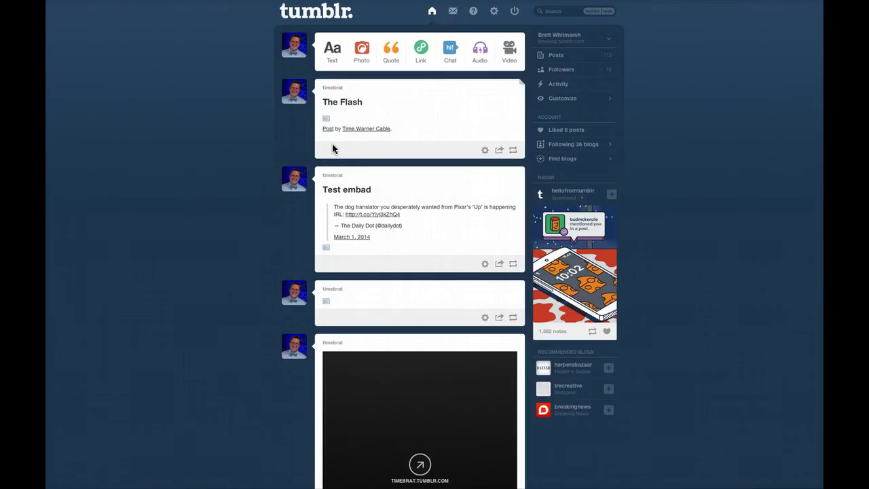
{"action": "mouse_move", "coordinate": [332, 89]}
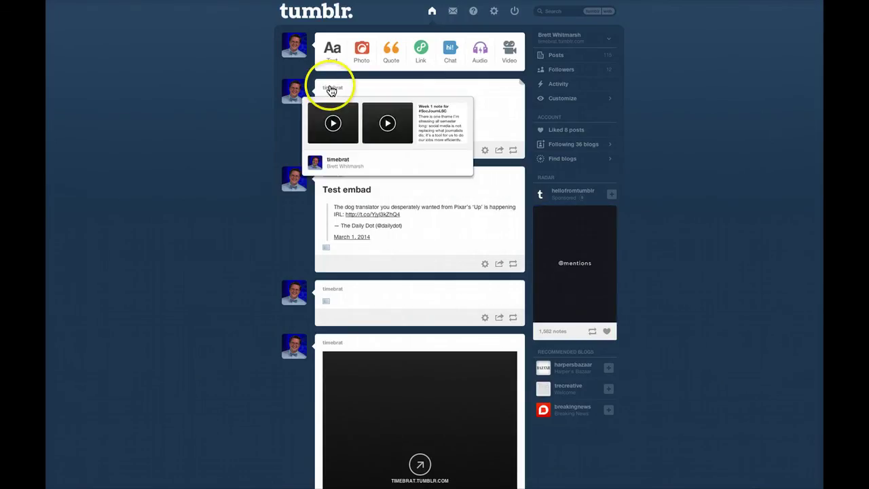
{"action": "left_click", "coordinate": [329, 90]}
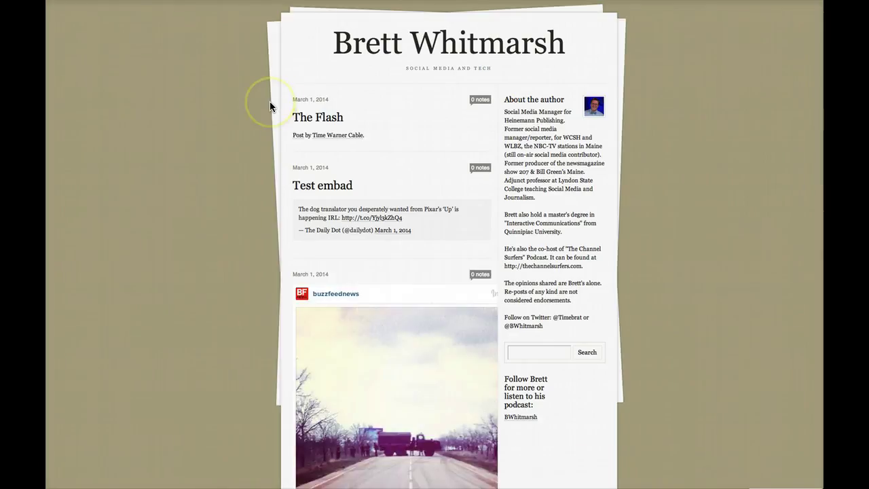
Step: Scroll the blog to check The Flash post's Facebook embed, then bring up the Seth Rogen C-SPAN YouTube video
{"action": "left_click", "coordinate": [398, 138]}
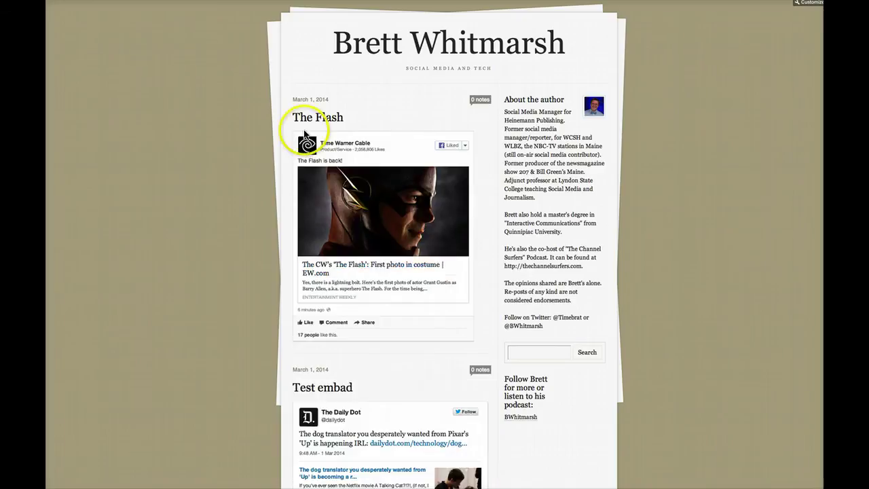
{"action": "scroll", "coordinate": [251, 120], "scroll_direction": "down", "scroll_amount": 1}
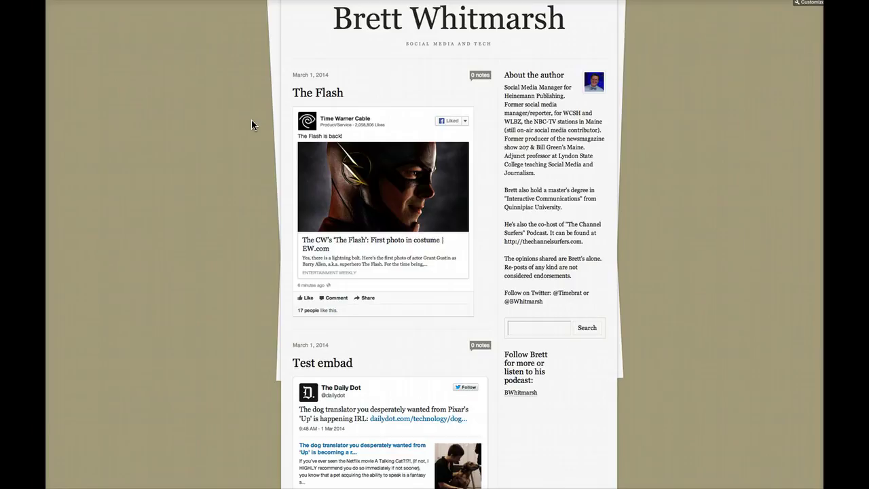
{"action": "scroll", "coordinate": [321, 125], "scroll_direction": "down", "scroll_amount": 5}
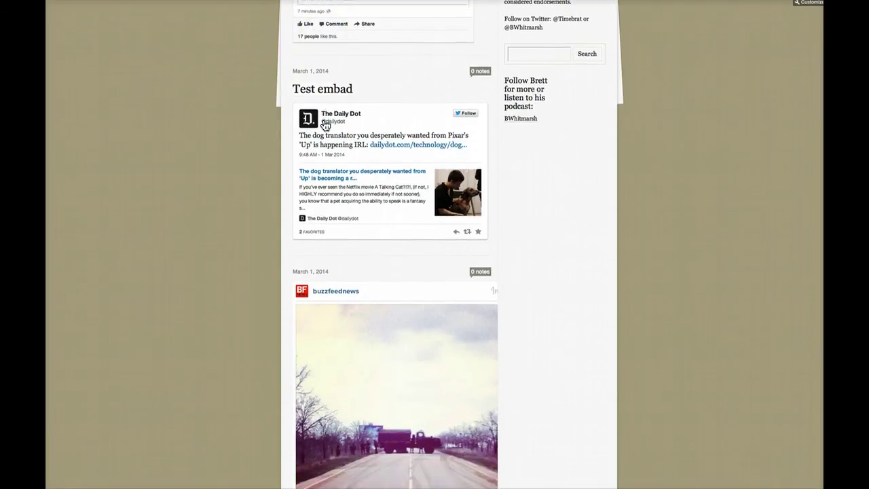
{"action": "scroll", "coordinate": [324, 124], "scroll_direction": "down", "scroll_amount": 3}
{"action": "scroll", "coordinate": [323, 125], "scroll_direction": "up", "scroll_amount": 10}
{"action": "left_click", "coordinate": [441, 28]}
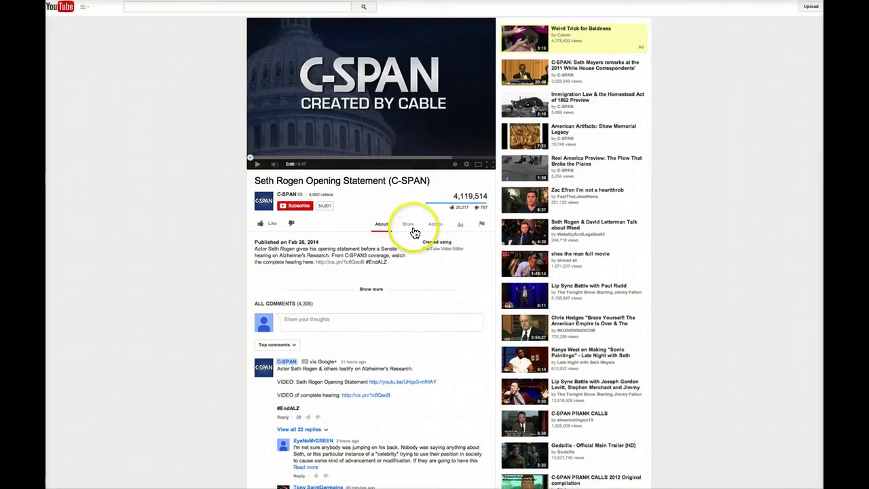
Step: Get the C-SPAN video's 640 × 360 iframe embed code from YouTube's Share options and return to Tumblr
{"action": "left_click", "coordinate": [406, 226]}
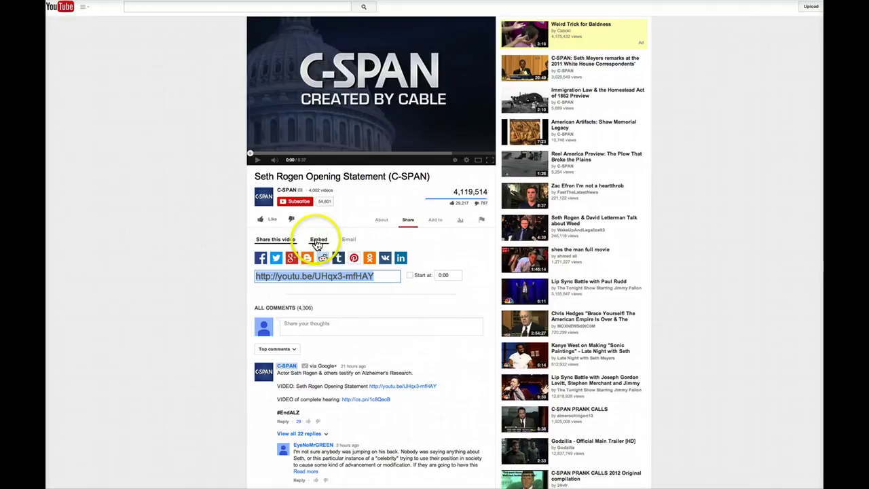
{"action": "left_click", "coordinate": [318, 241]}
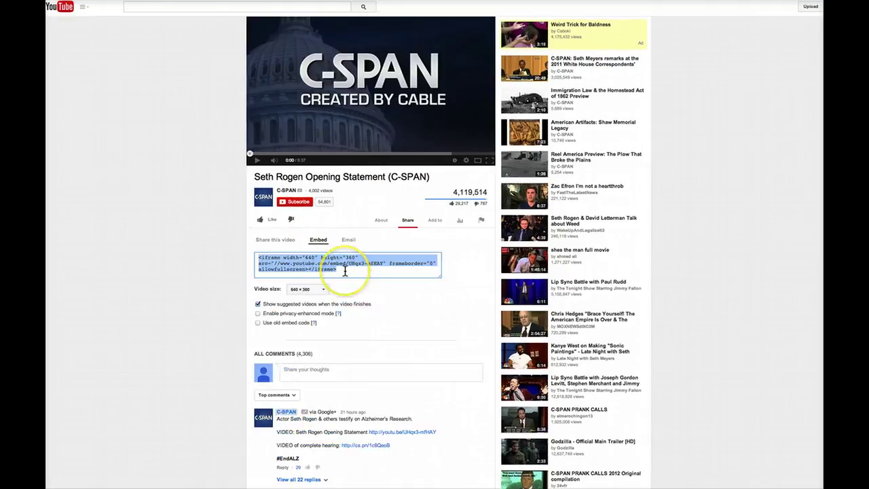
{"action": "left_click", "coordinate": [326, 289]}
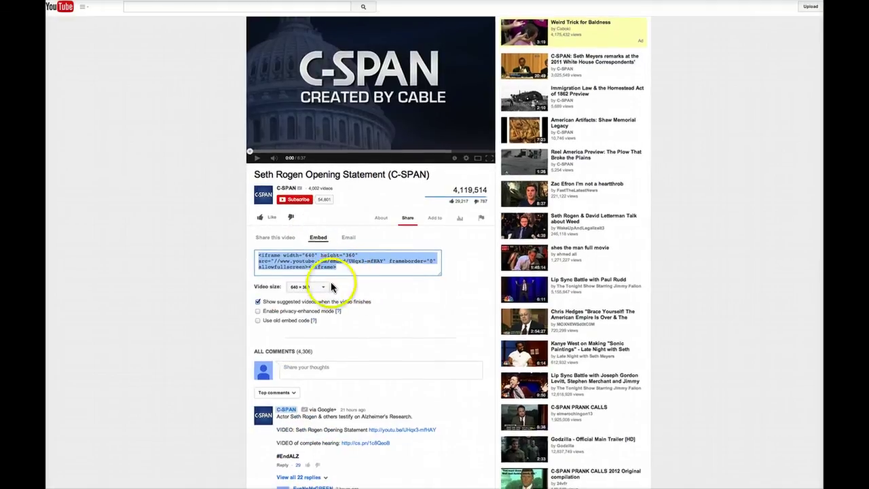
{"action": "left_click", "coordinate": [326, 290]}
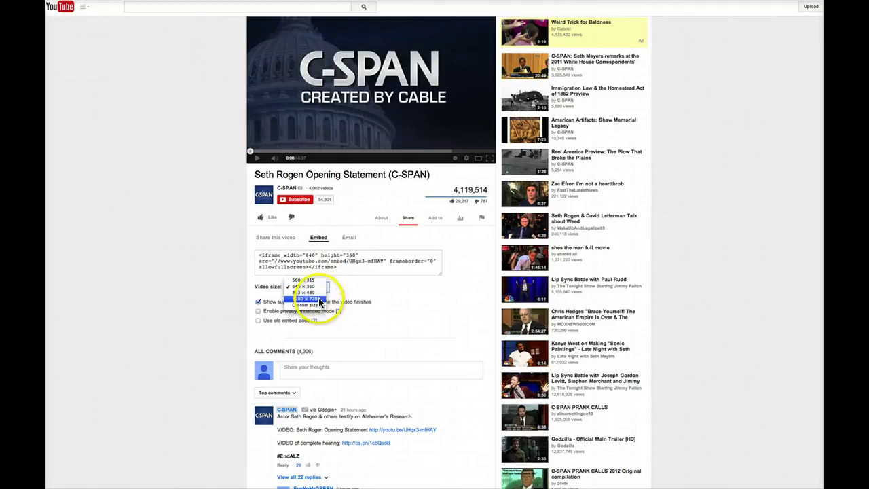
{"action": "left_click", "coordinate": [348, 268]}
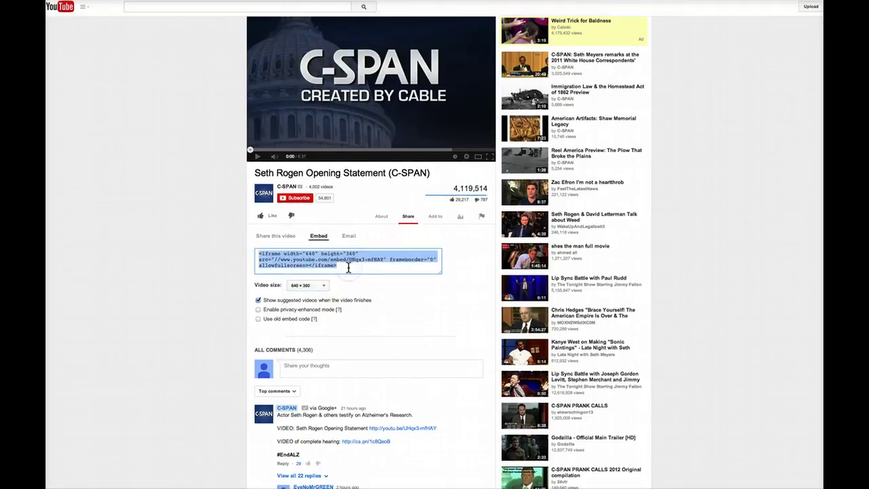
{"action": "left_click", "coordinate": [364, 1]}
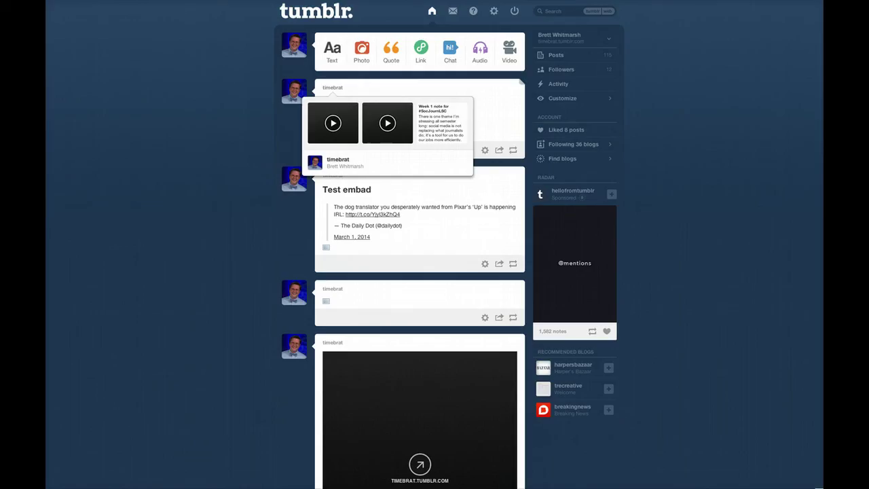
Step: Publish a Tumblr video post with the pasted YouTube C-SPAN embed code
{"action": "left_click", "coordinate": [509, 51]}
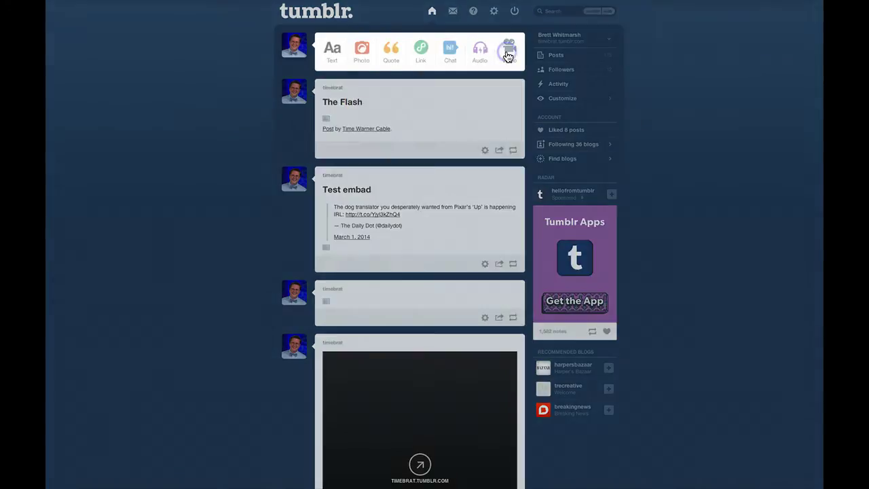
{"action": "left_click", "coordinate": [396, 72]}
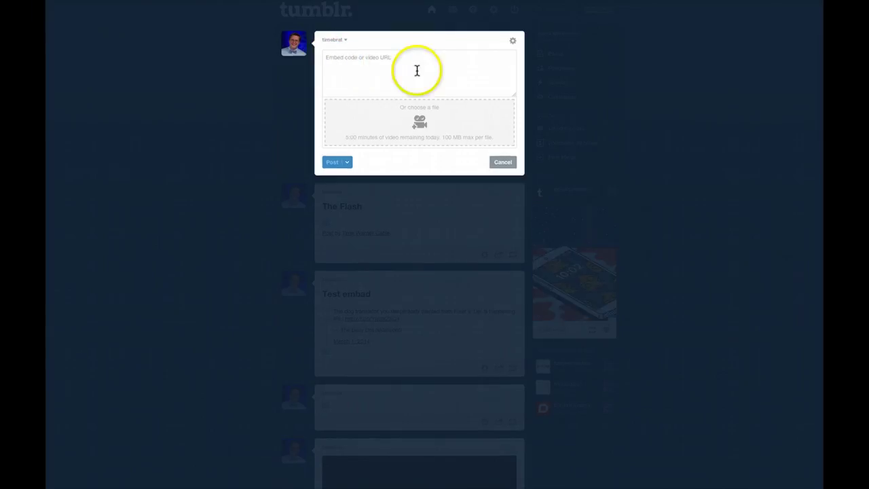
{"action": "type", "text": "<iframe width=\"640\" height=\"360\" src=\"//www.youtube.com/embed/Ukqx3-mfh-4Y\" frameborder=\"0\" allowfullscreen></iframe>"}
{"action": "scroll", "coordinate": [365, 190], "scroll_direction": "down", "scroll_amount": 1}
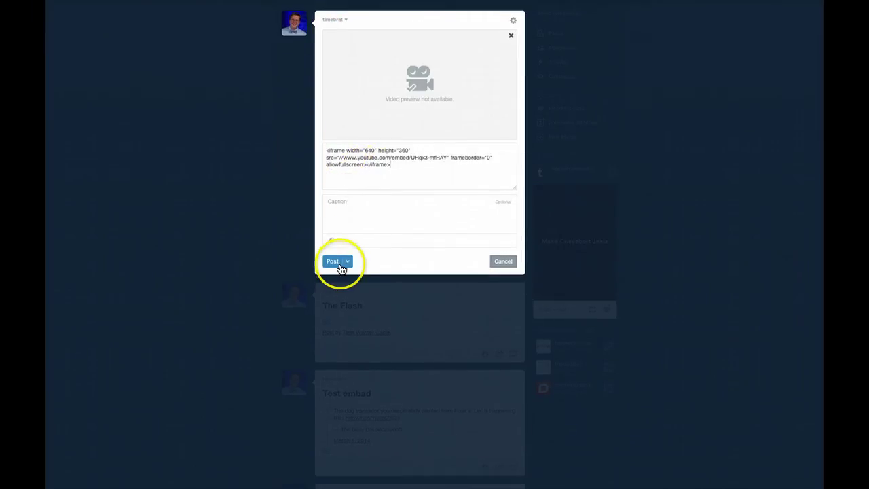
{"action": "left_click", "coordinate": [335, 262]}
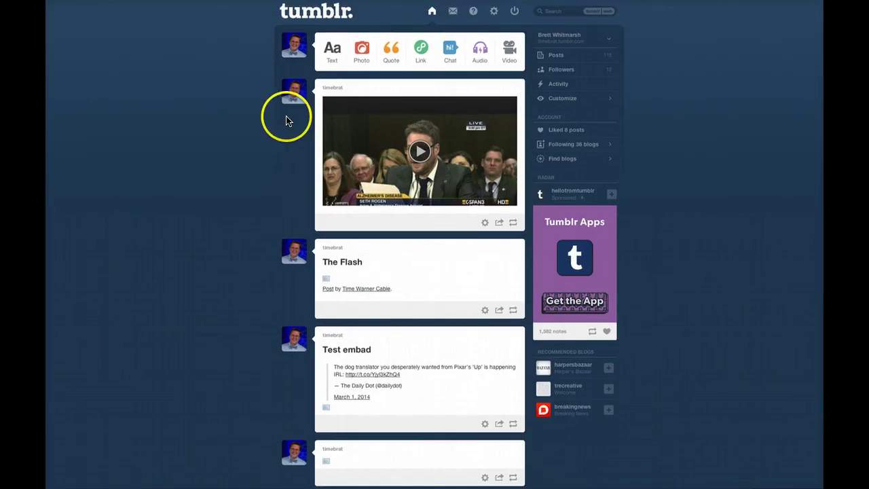
Step: View the blog to confirm the new C-SPAN video post sits above The Flash
{"action": "left_click", "coordinate": [332, 90]}
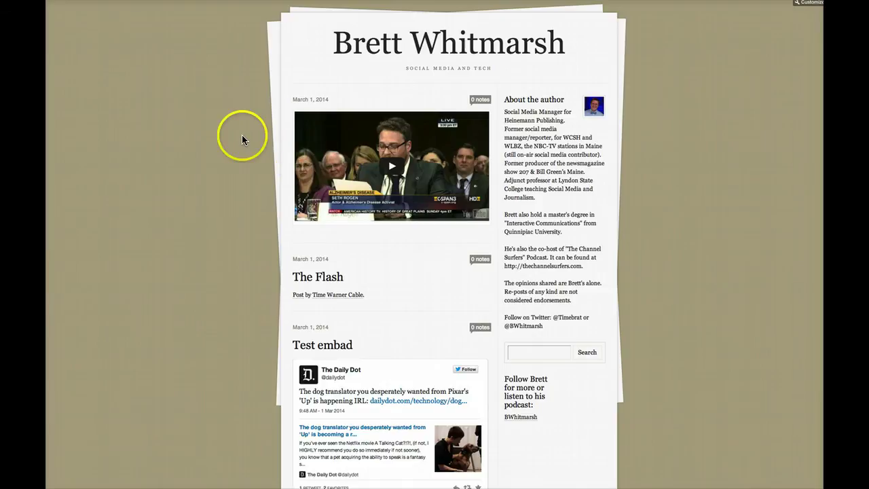
{"action": "scroll", "coordinate": [259, 72], "scroll_direction": "down", "scroll_amount": 2}
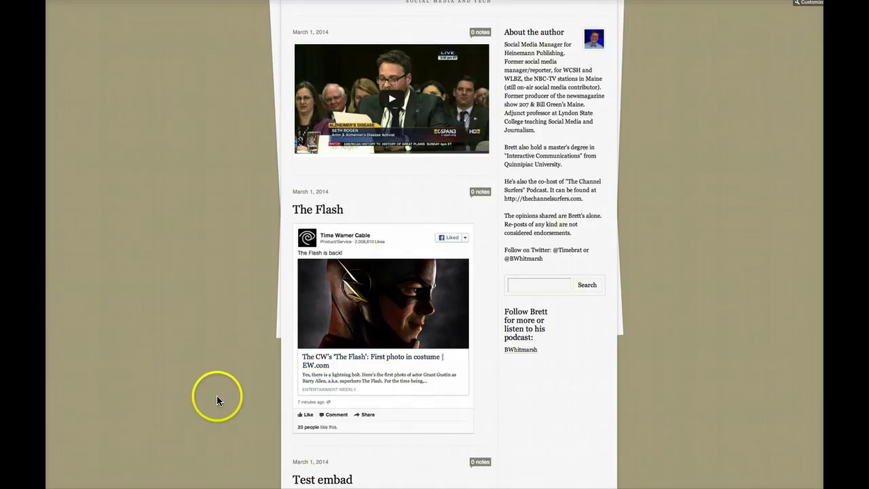
{"action": "scroll", "coordinate": [217, 395], "scroll_direction": "up", "scroll_amount": 2}
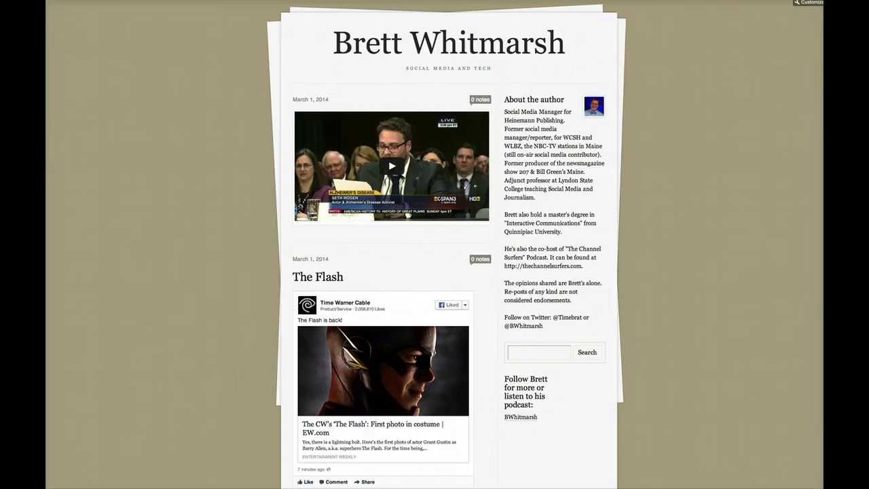